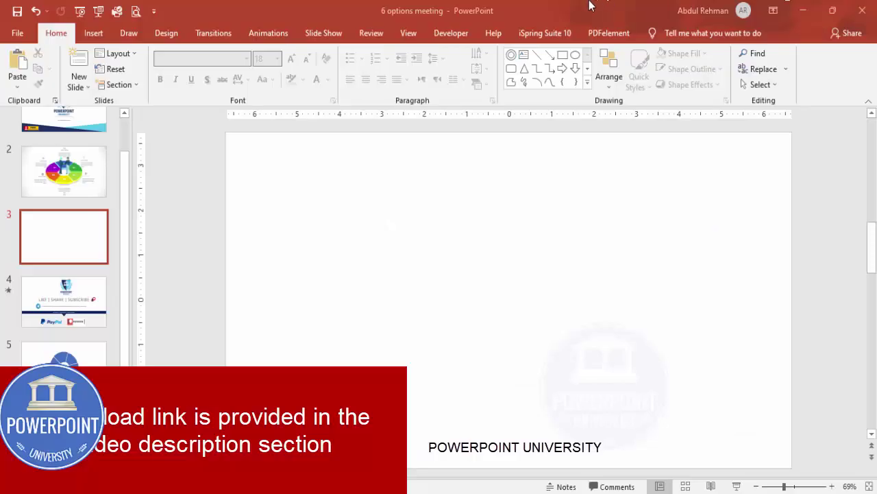
# Step: Turn on the centre guides and place a Circle: Hollow shape on slide 3
pyautogui.click(408, 33)
pyautogui.click(261, 84)
pyautogui.click(93, 33)
pyautogui.click(206, 68)
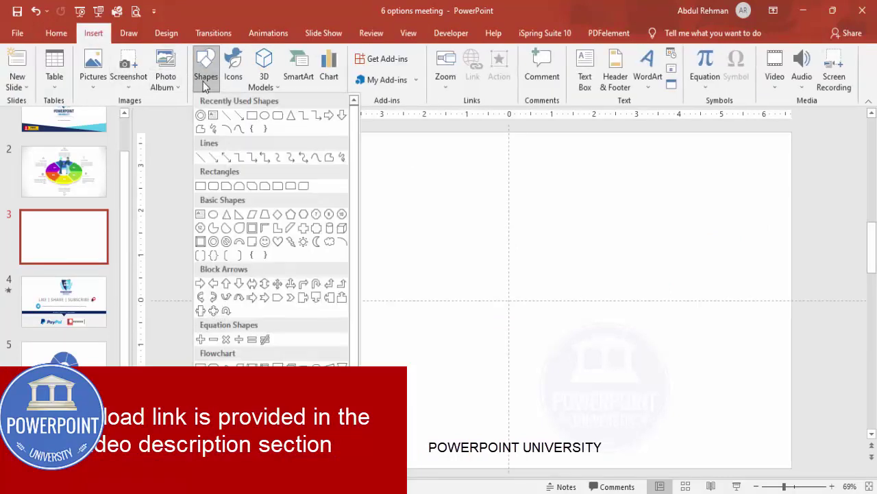
pyautogui.click(214, 242)
pyautogui.click(482, 265)
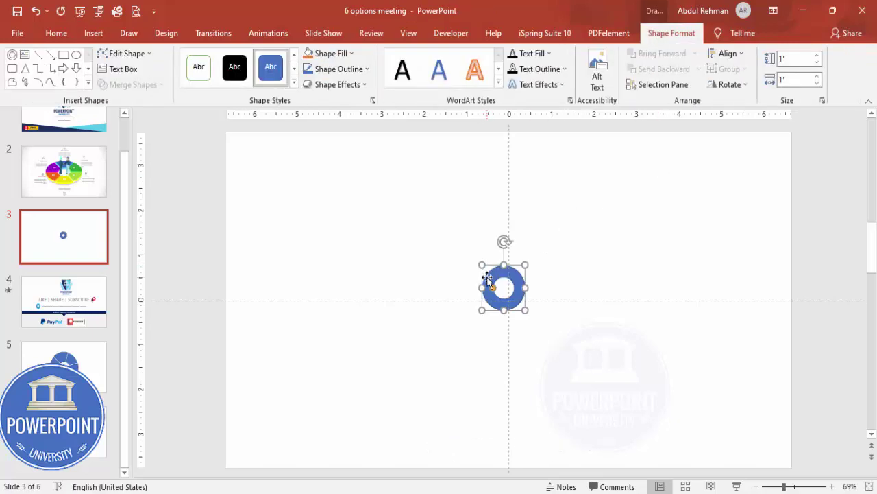
# Step: Size the ring to 4.5 × 4.5 inches and centre it horizontally and vertically
pyautogui.click(798, 60)
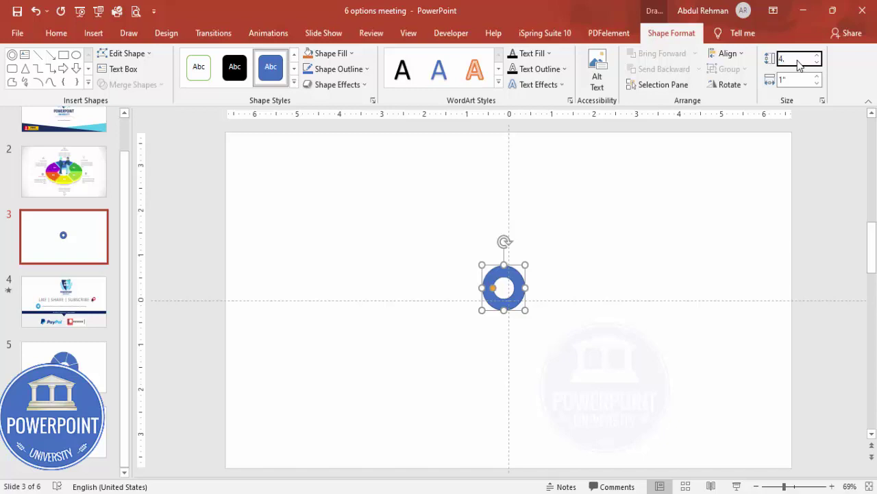
pyautogui.write('4.5')
pyautogui.click(795, 79)
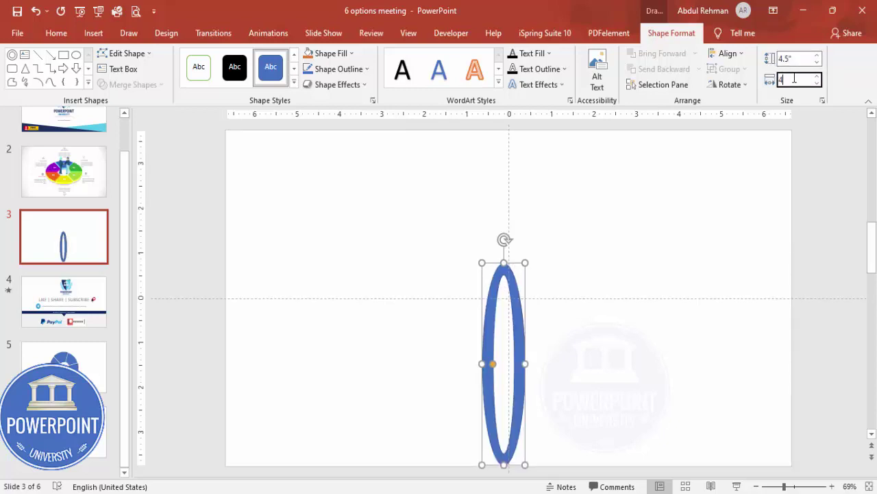
pyautogui.write('4.5')
pyautogui.press('Return')
pyautogui.click(726, 53)
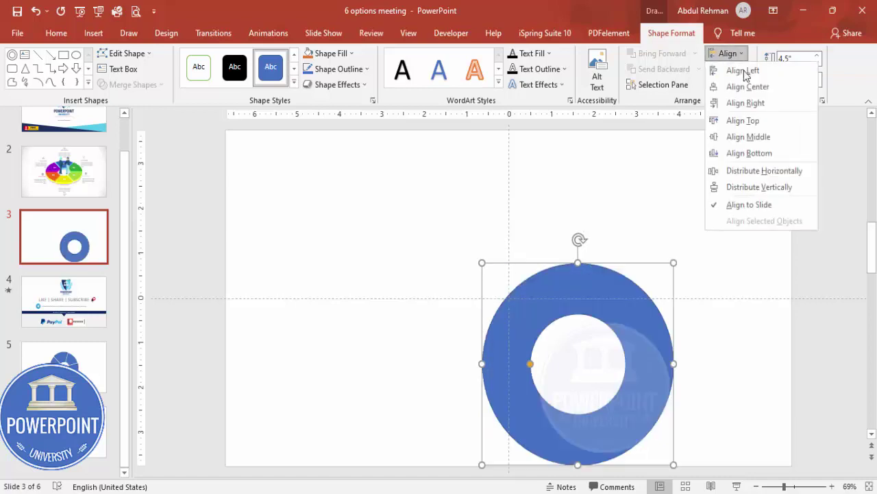
pyautogui.click(748, 80)
pyautogui.click(725, 54)
pyautogui.click(750, 138)
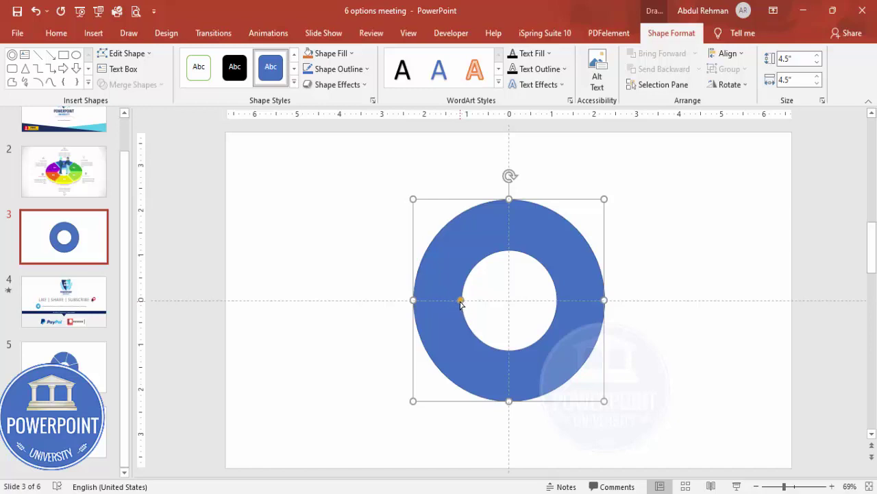
# Step: Widen the ring's hole and remove its outline
pyautogui.moveTo(461, 301)
pyautogui.mouseDown()
pyautogui.moveTo(445, 300)
pyautogui.moveTo(480, 299)
pyautogui.moveTo(460, 294)
pyautogui.mouseUp()
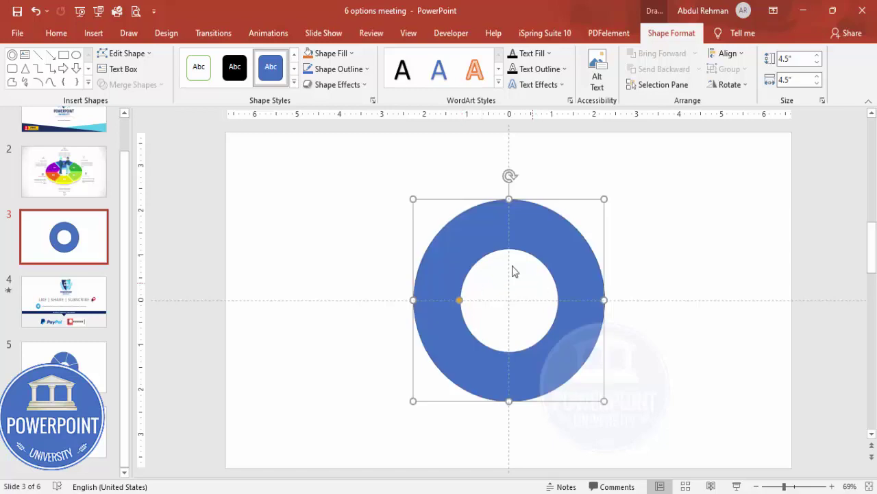
pyautogui.click(364, 69)
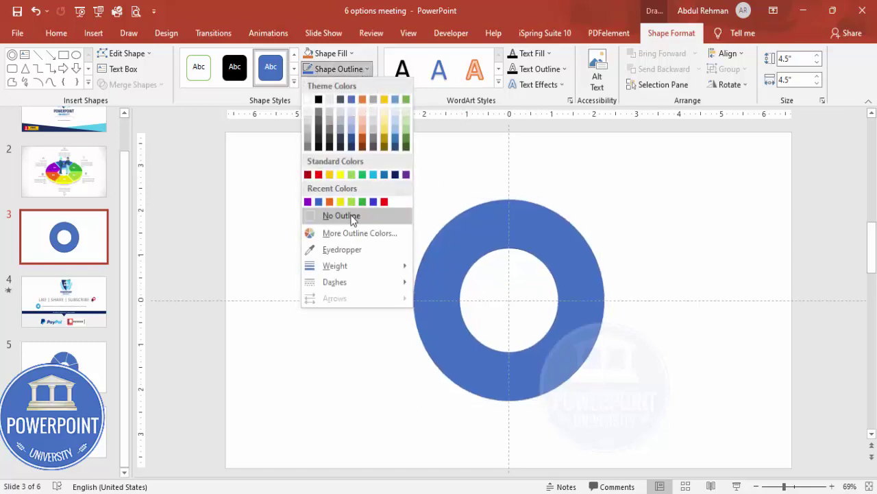
pyautogui.click(343, 216)
pyautogui.click(634, 207)
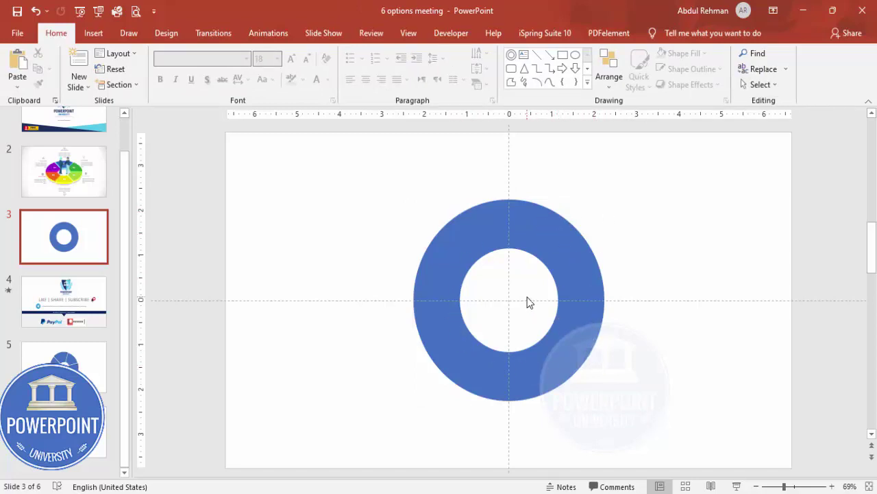
# Step: Draw a tall thin outline-free rectangle bar centred on the slide
pyautogui.click(91, 34)
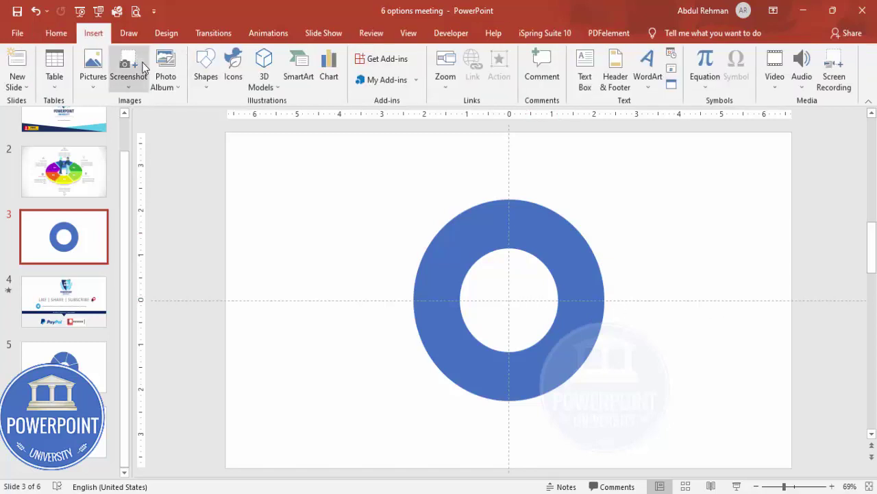
pyautogui.click(206, 81)
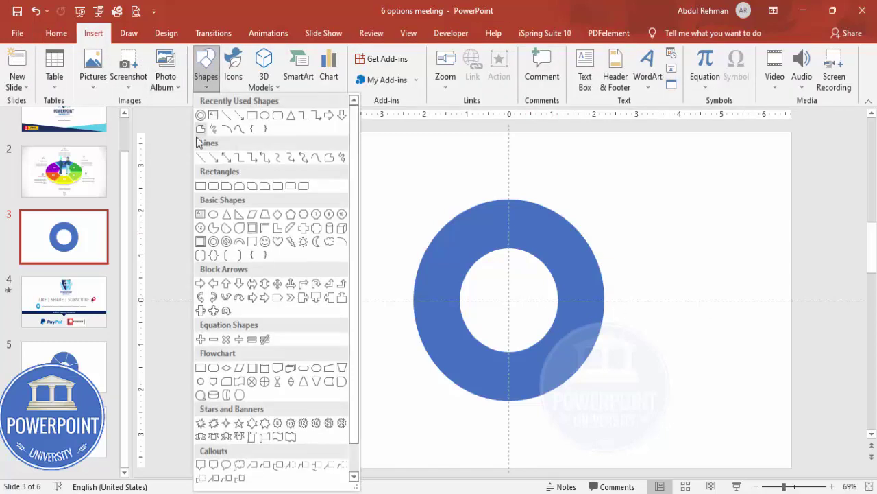
pyautogui.click(200, 185)
pyautogui.moveTo(509, 162); pyautogui.dragTo(516, 447)
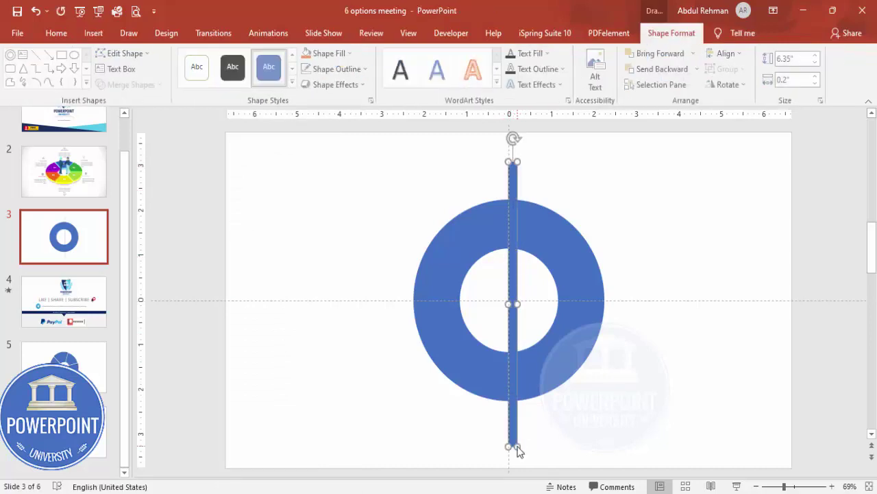
pyautogui.click(358, 68)
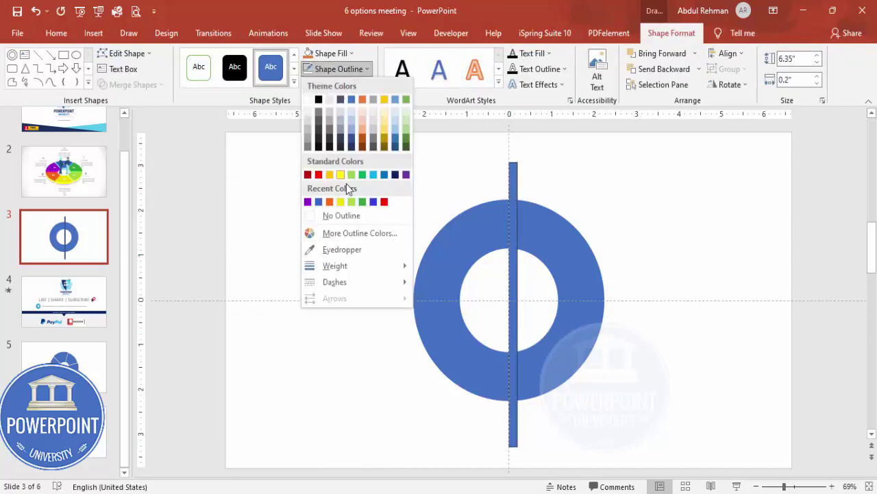
pyautogui.click(336, 216)
pyautogui.click(728, 54)
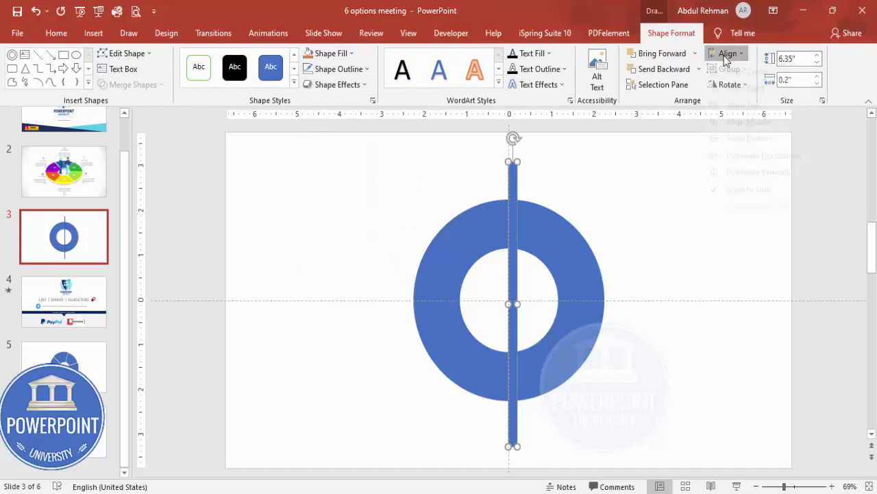
pyautogui.click(747, 87)
pyautogui.click(731, 54)
pyautogui.click(750, 135)
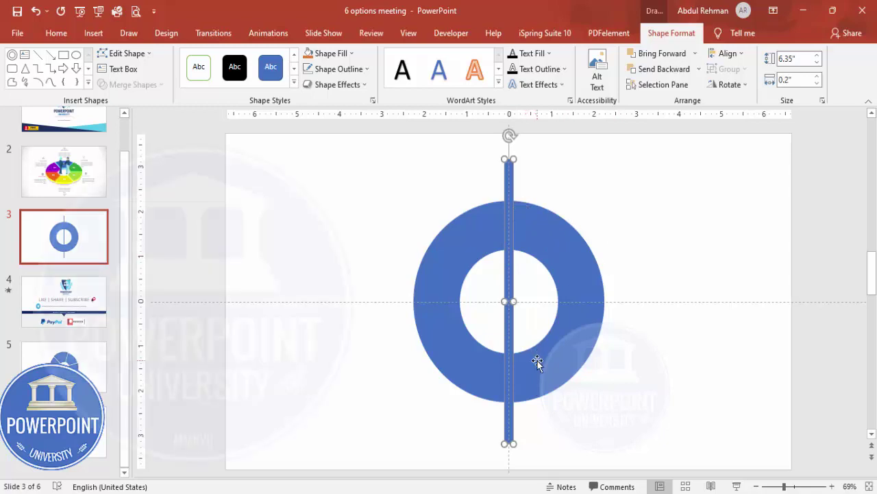
# Step: Tilt the bar 15° clockwise and re-centre it on the slide
pyautogui.hotkey('alt', 'Right')
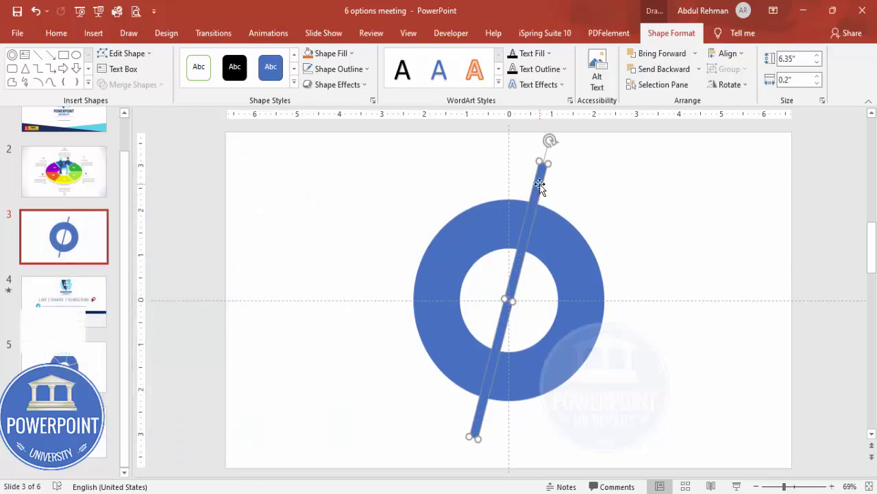
pyautogui.moveTo(540, 183); pyautogui.dragTo(546, 192)
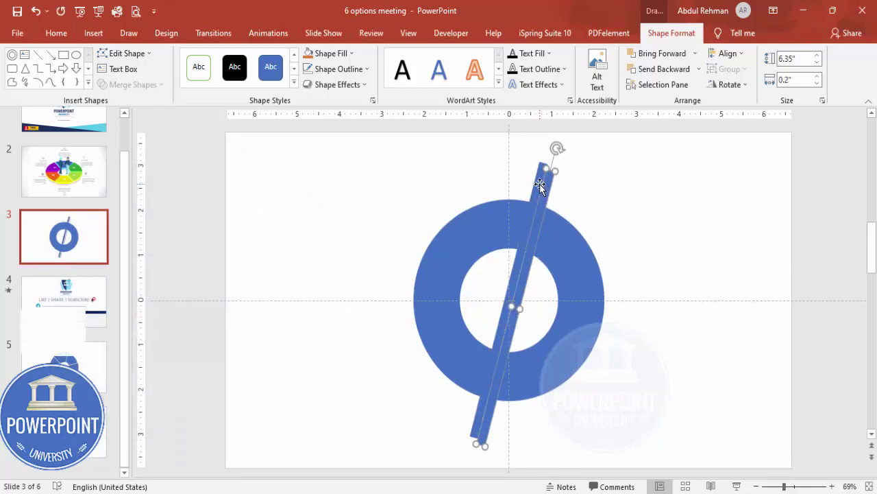
pyautogui.click(727, 53)
pyautogui.click(743, 87)
pyautogui.click(727, 53)
pyautogui.click(748, 136)
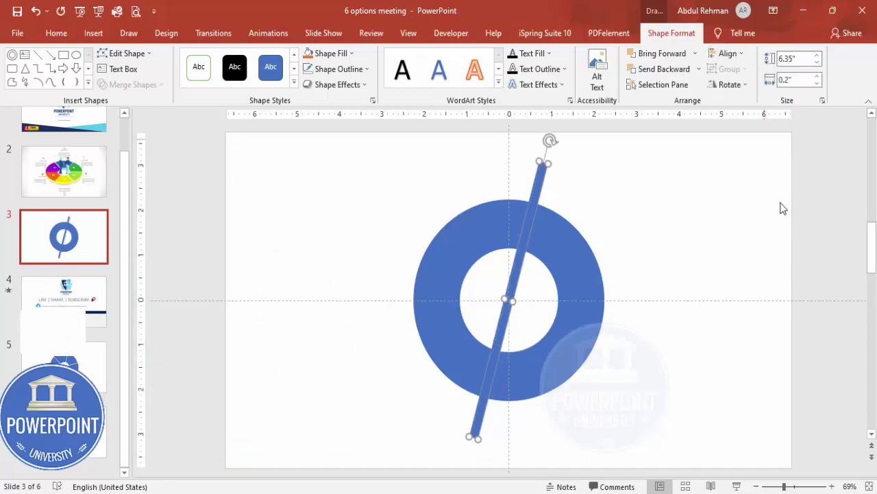
# Step: Duplicate the bar twice, rotating each copy further clockwise to form crossing spokes
pyautogui.hotkey('ctrl', 'd')
pyautogui.hotkey('alt', 'Right')
pyautogui.hotkey('alt', 'Right')
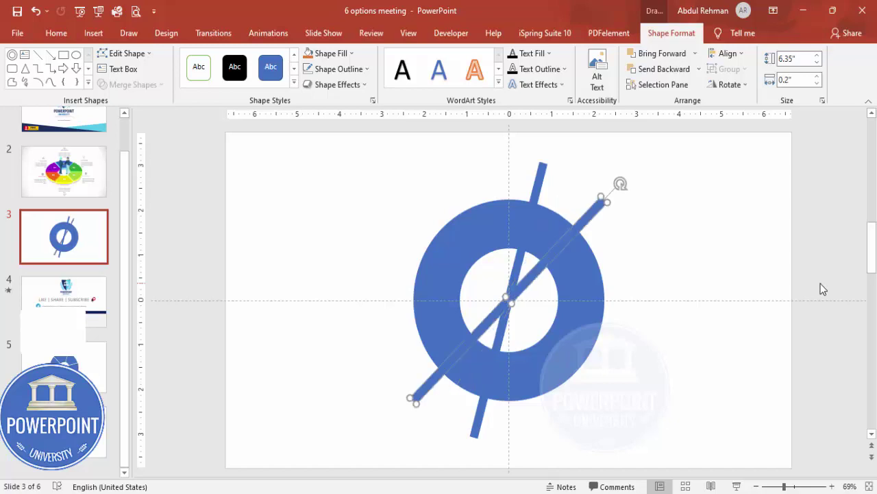
pyautogui.hotkey('alt', 'Right')
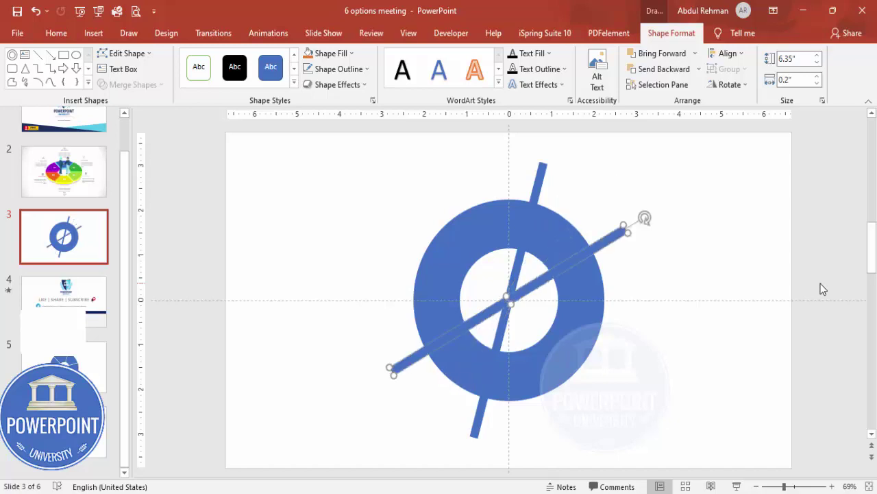
pyautogui.hotkey('alt', 'Right')
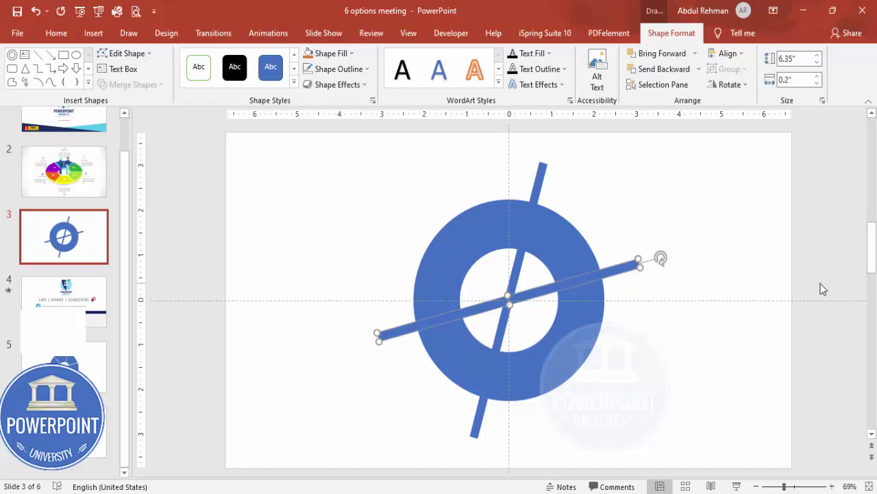
pyautogui.hotkey('ctrl', 'd')
pyautogui.hotkey('alt', 'Right')
pyautogui.hotkey('alt', 'Right')
pyautogui.hotkey('alt', 'Right')
pyautogui.hotkey('alt', 'Right')
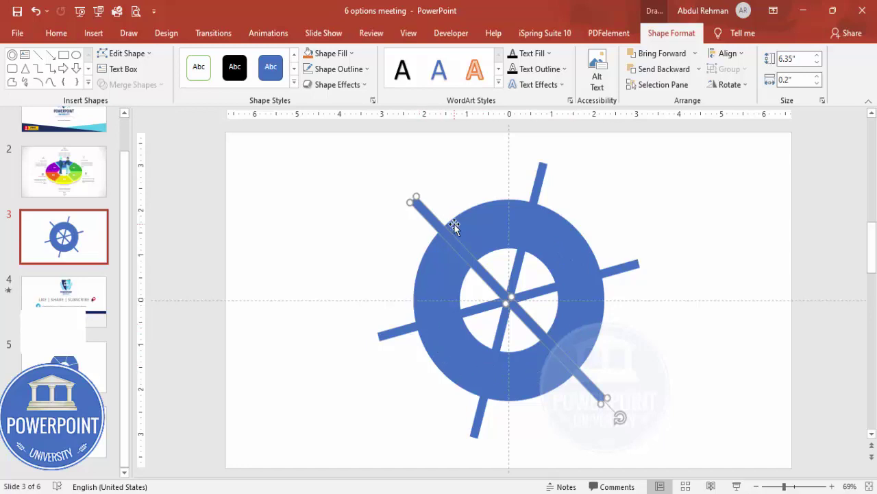
pyautogui.click(668, 225)
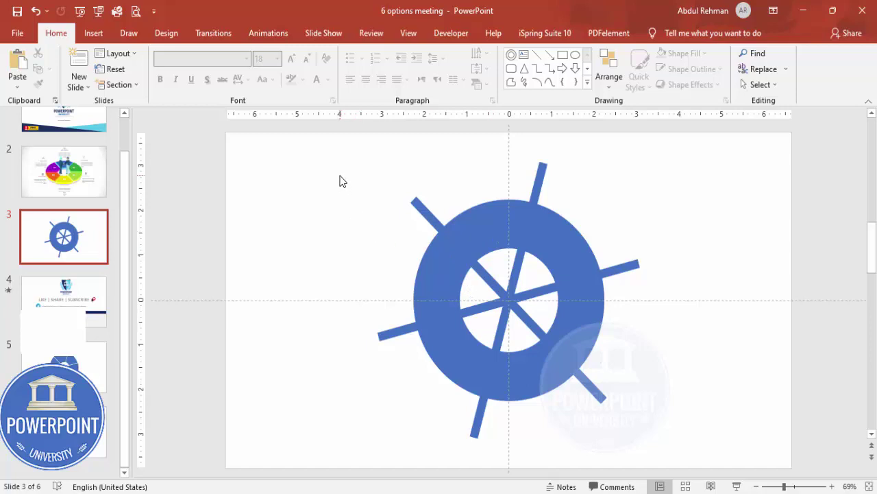
# Step: Select the ring and all bars and split them with Merge Shapes > Fragment
pyautogui.hotkey('ctrl', 'a')
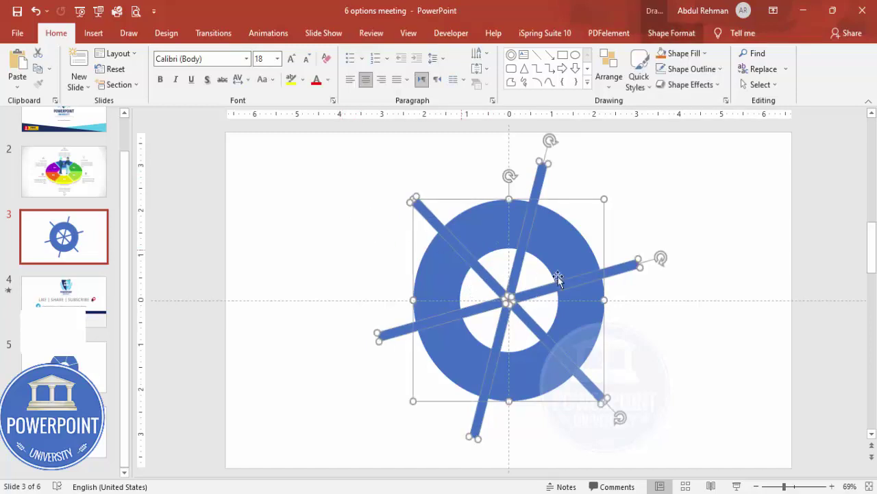
pyautogui.click(668, 33)
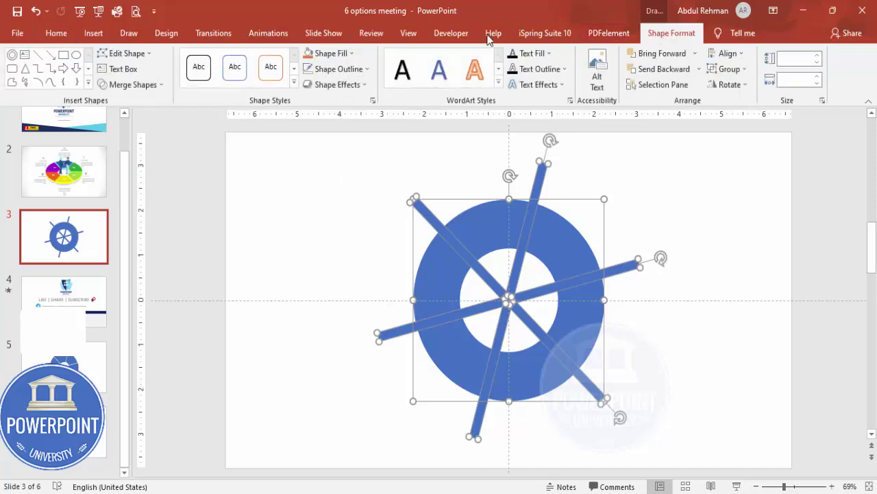
pyautogui.click(135, 84)
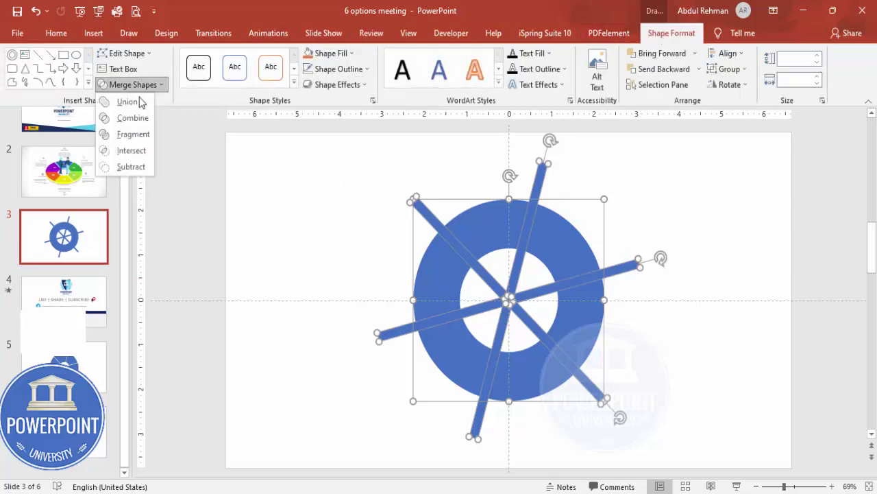
pyautogui.click(133, 134)
pyautogui.click(638, 207)
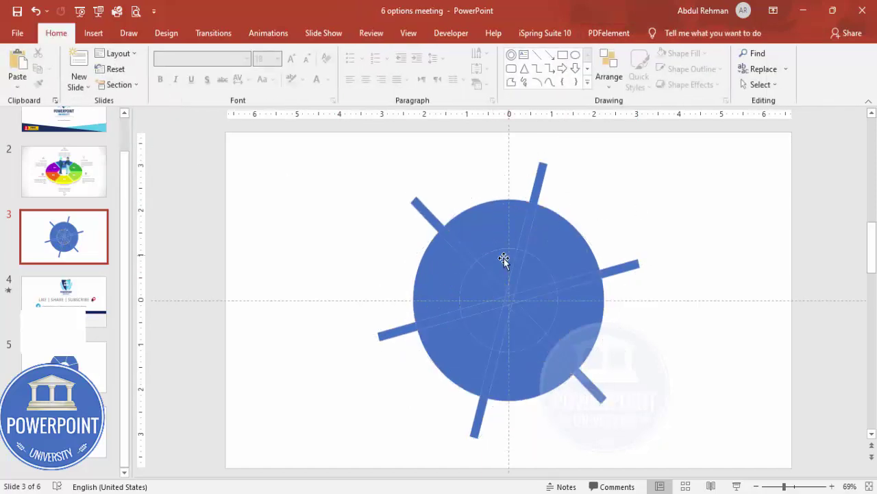
# Step: Delete the fragments inside the ring's hole to clear the centre
pyautogui.click(520, 264)
pyautogui.press('Delete')
pyautogui.click(518, 271)
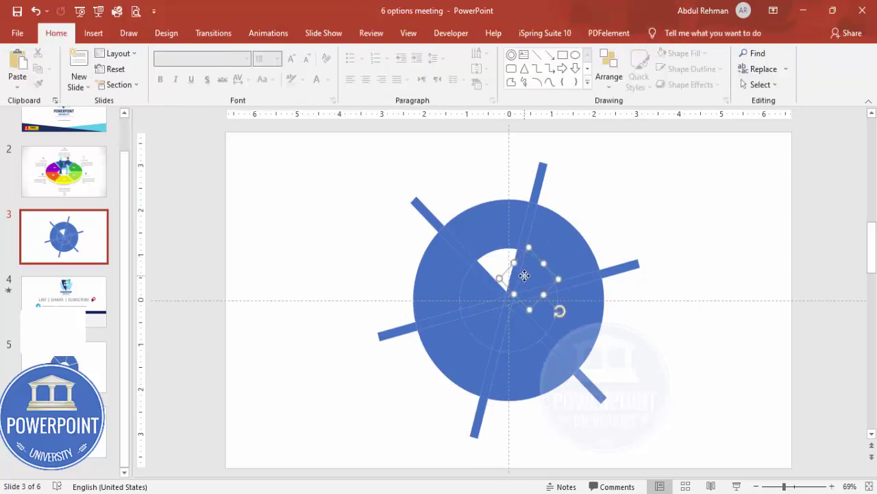
pyautogui.press('Delete')
pyautogui.click(541, 300)
pyautogui.press('Delete')
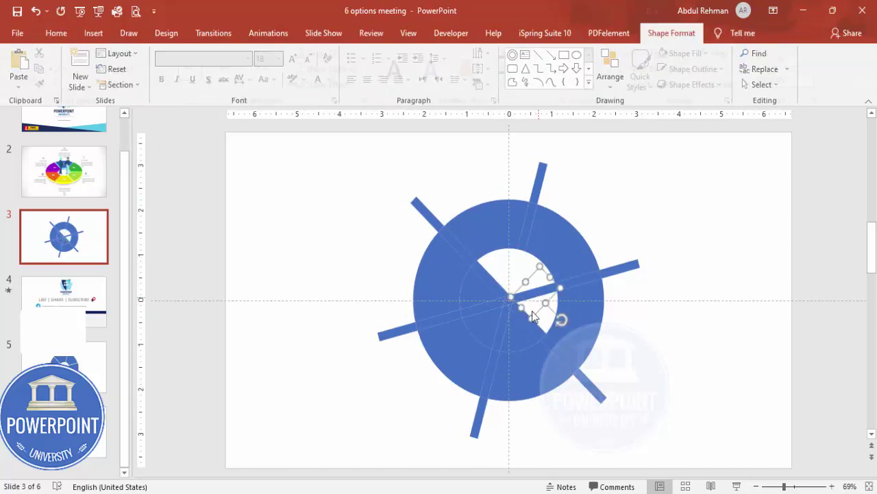
pyautogui.click(527, 323)
pyautogui.press('Delete')
pyautogui.moveTo(531, 275); pyautogui.dragTo(480, 330)
pyautogui.press('Delete')
pyautogui.click(486, 306)
pyautogui.press('Delete')
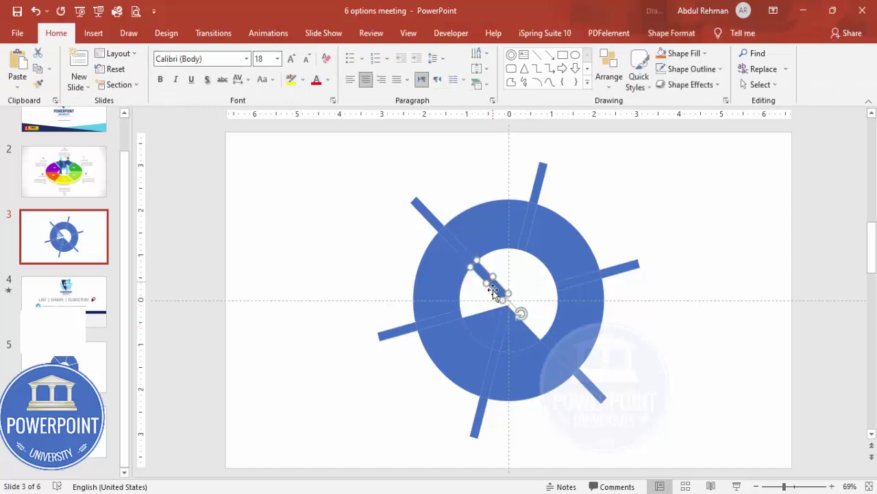
pyautogui.click(499, 319)
pyautogui.press('Delete')
pyautogui.click(516, 327)
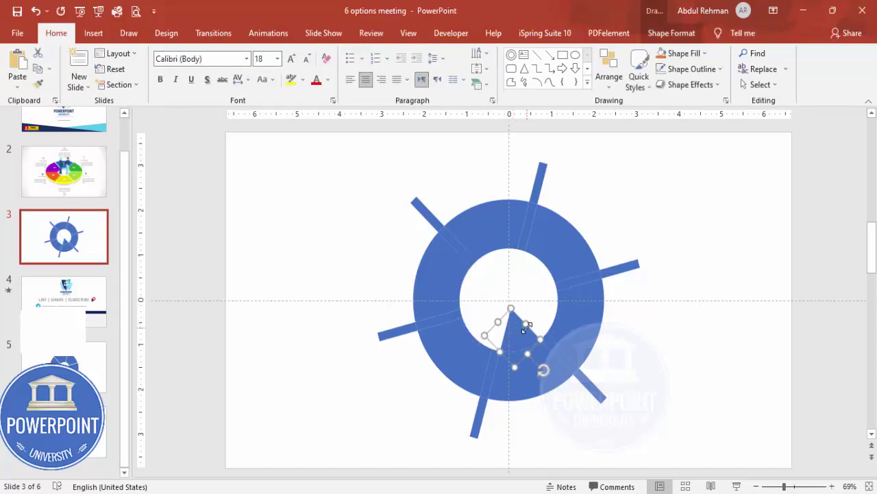
pyautogui.press('Delete')
# Step: Delete the six spoke bar pieces sticking out around the ring
pyautogui.click(537, 181)
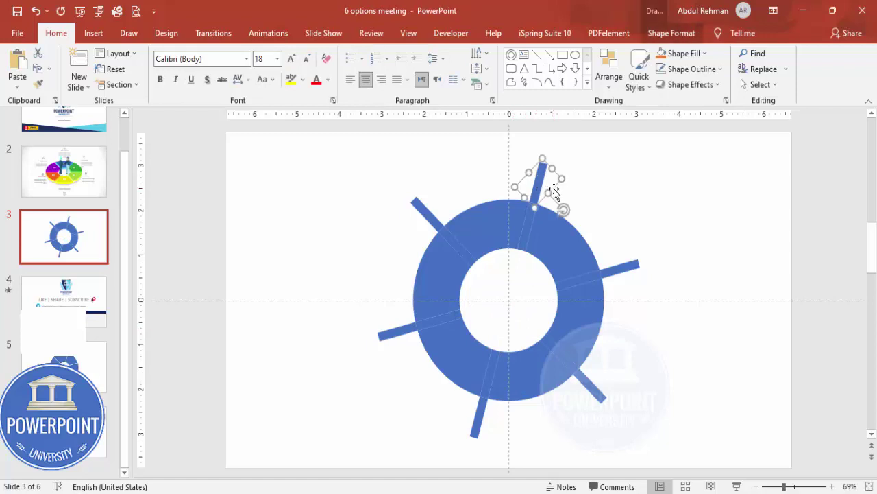
pyautogui.press('Delete')
pyautogui.click(627, 266)
pyautogui.press('Delete')
pyautogui.click(595, 389)
pyautogui.press('Delete')
pyautogui.click(475, 429)
pyautogui.press('Delete')
pyautogui.click(404, 328)
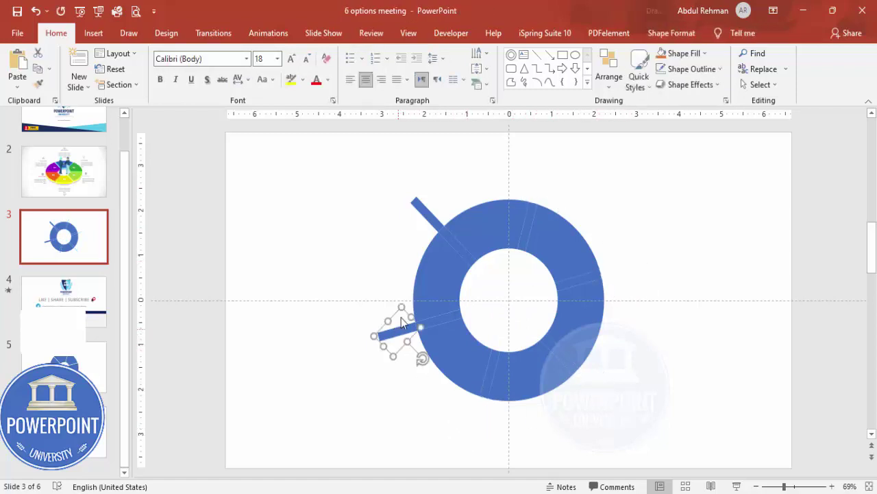
pyautogui.press('Delete')
pyautogui.click(423, 213)
pyautogui.press('Delete')
# Step: Delete the six thin cutter shapes, leaving white gaps between ring segments
pyautogui.click(525, 248)
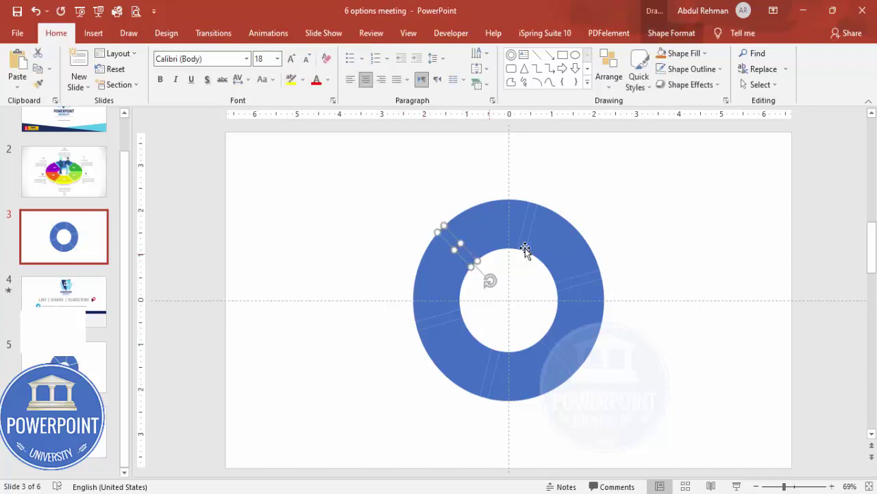
pyautogui.press('Delete')
pyautogui.click(523, 235)
pyautogui.press('Delete')
pyautogui.click(589, 301)
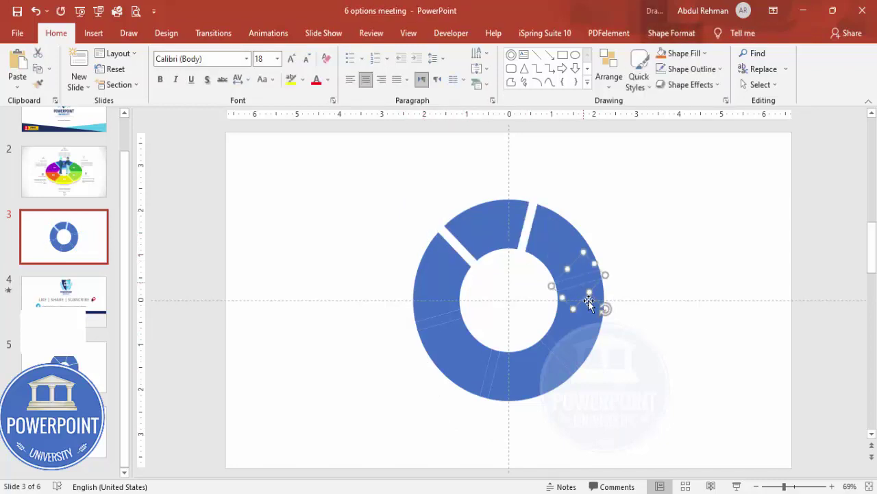
pyautogui.press('Delete')
pyautogui.click(576, 368)
pyautogui.press('Delete')
pyautogui.click(491, 375)
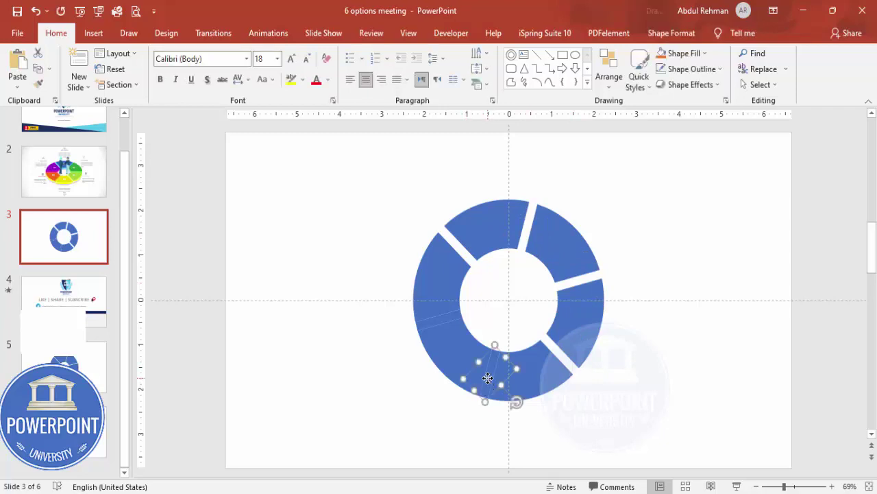
pyautogui.press('Delete')
pyautogui.click(447, 323)
pyautogui.press('Delete')
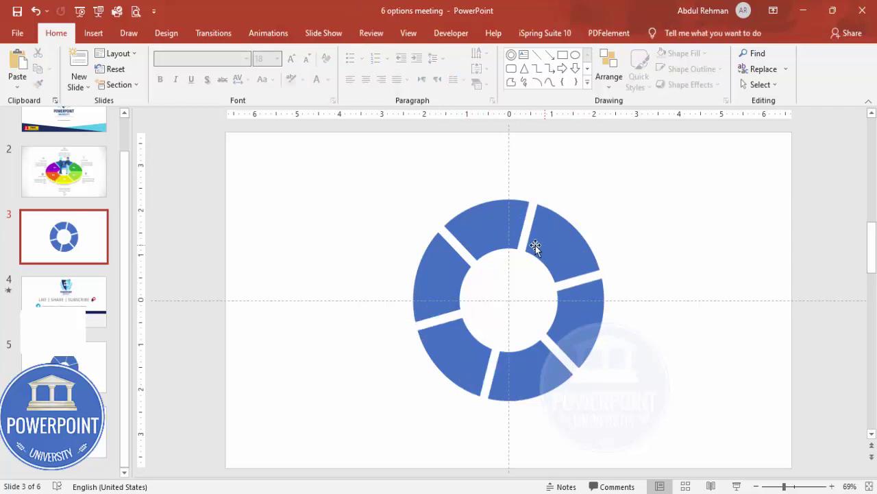
# Step: Pull the upper-right segment out to check the split, then undo it
pyautogui.click(571, 258)
pyautogui.moveTo(550, 256); pyautogui.dragTo(630, 211)
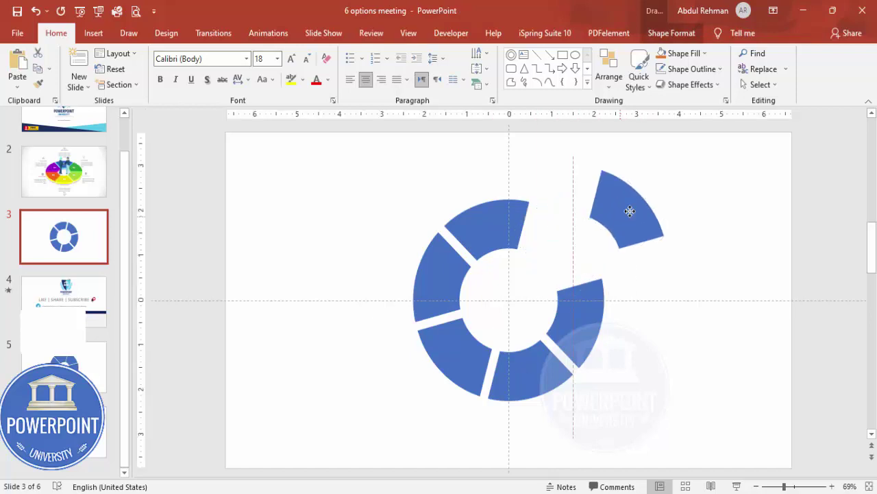
pyautogui.hotkey('ctrl', 'z')
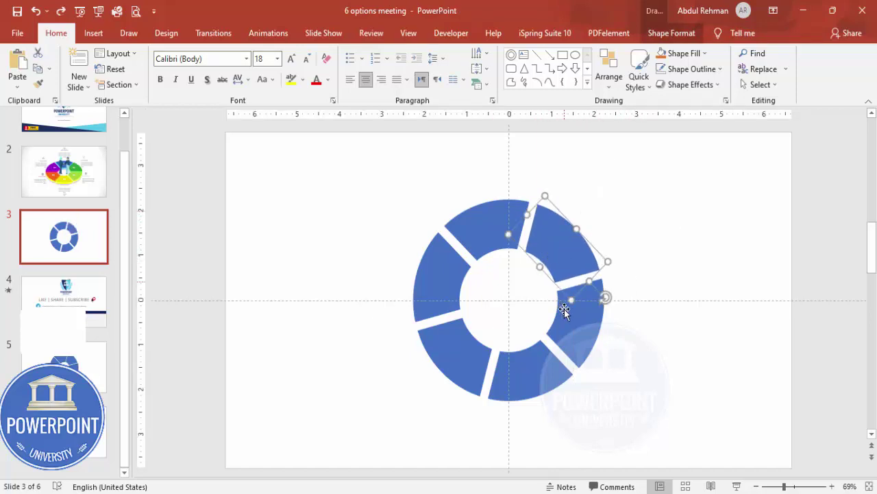
pyautogui.click(634, 223)
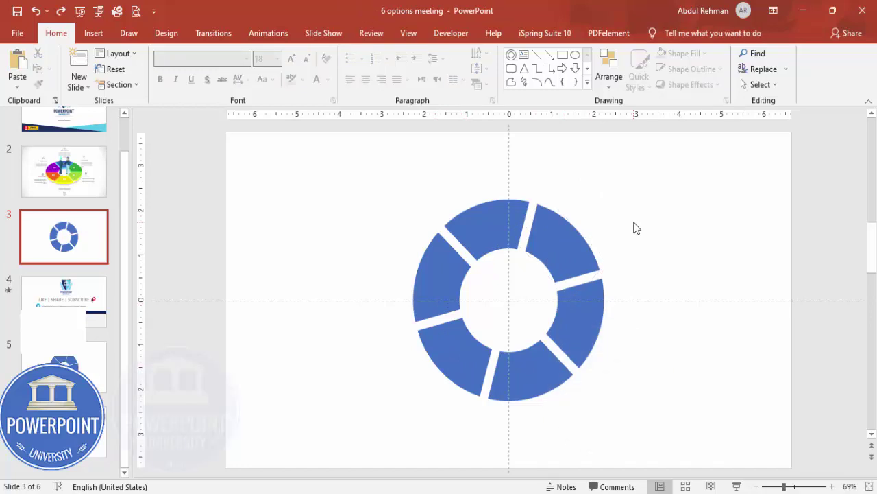
pyautogui.click(480, 228)
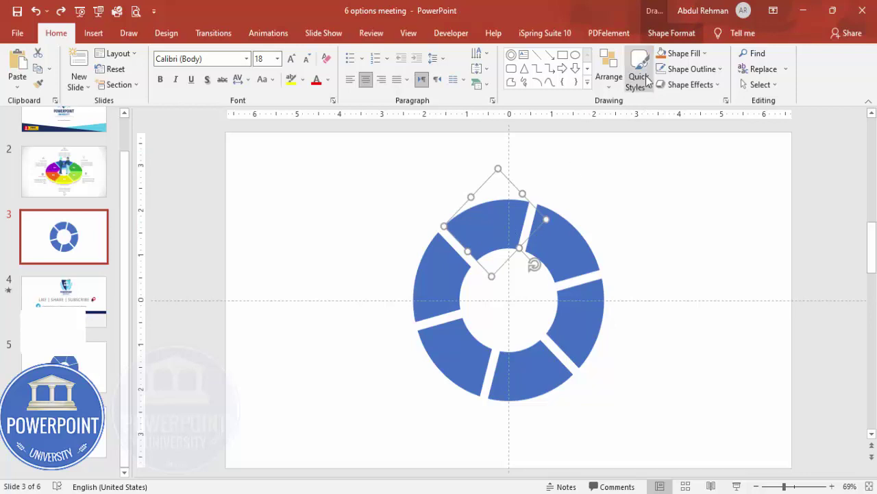
# Step: Fill the top, upper-right and lower-right segments red, green and yellow-green
pyautogui.click(672, 33)
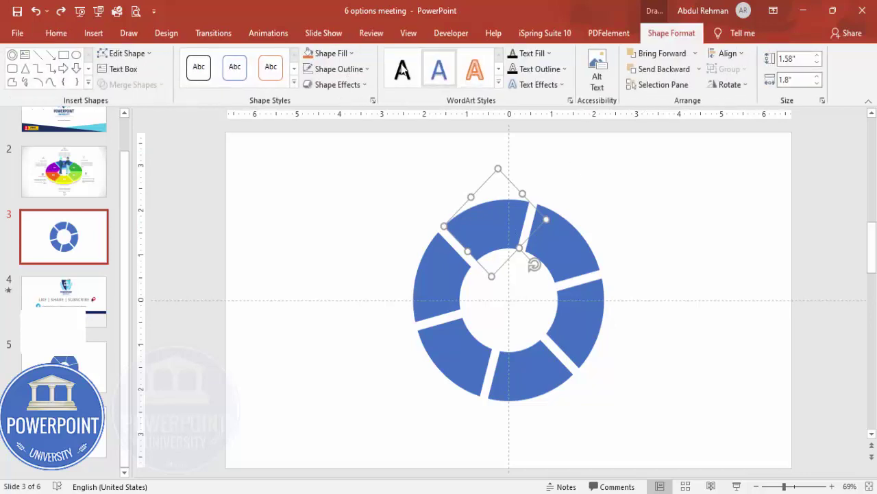
pyautogui.click(336, 53)
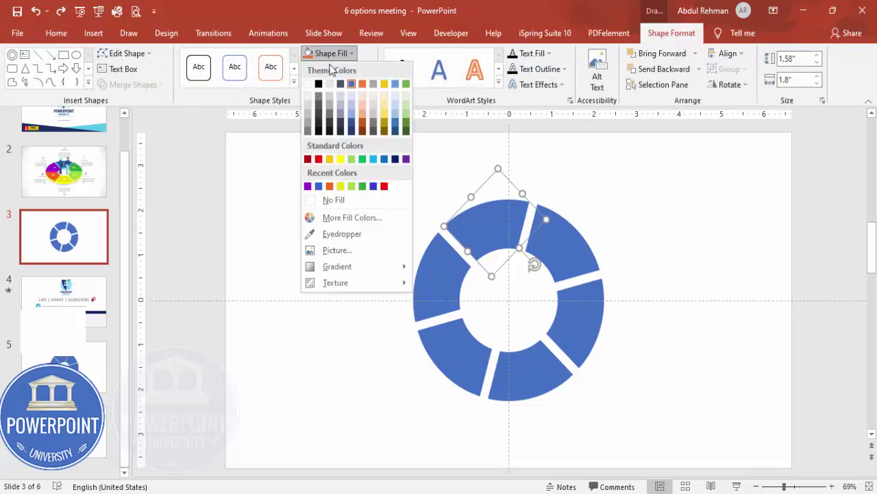
pyautogui.click(385, 186)
pyautogui.click(562, 240)
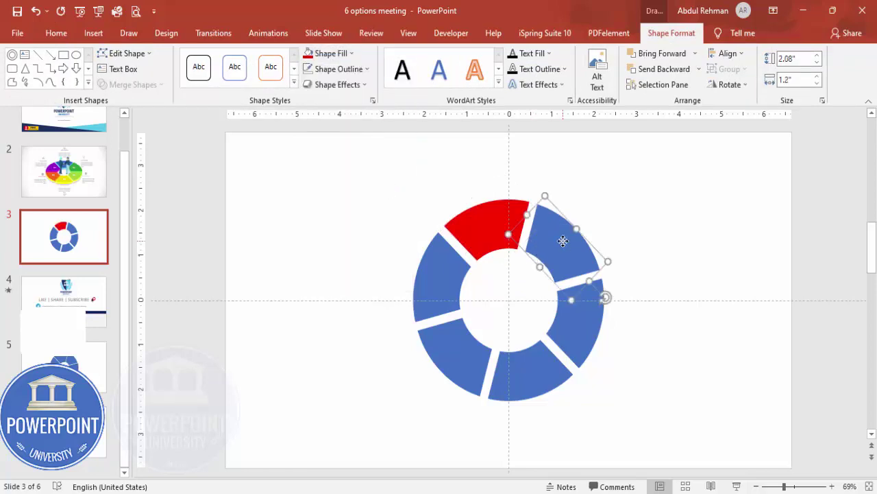
pyautogui.click(335, 53)
pyautogui.click(373, 186)
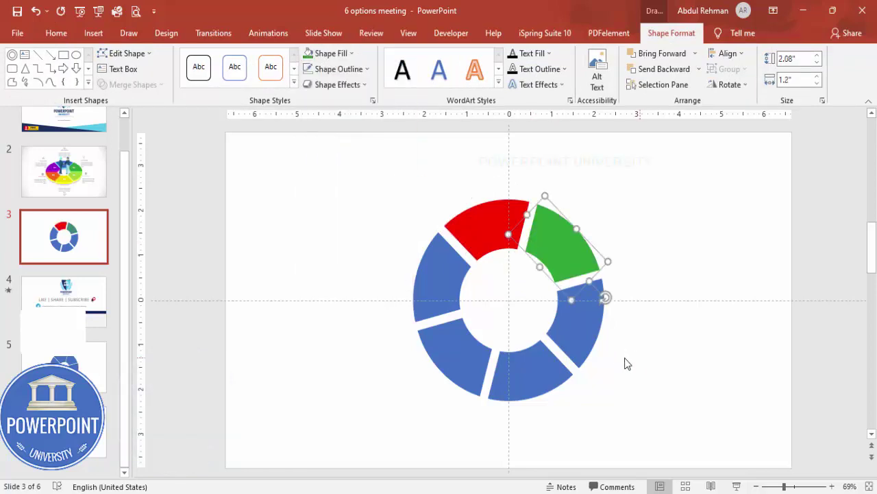
pyautogui.click(565, 322)
pyautogui.click(336, 53)
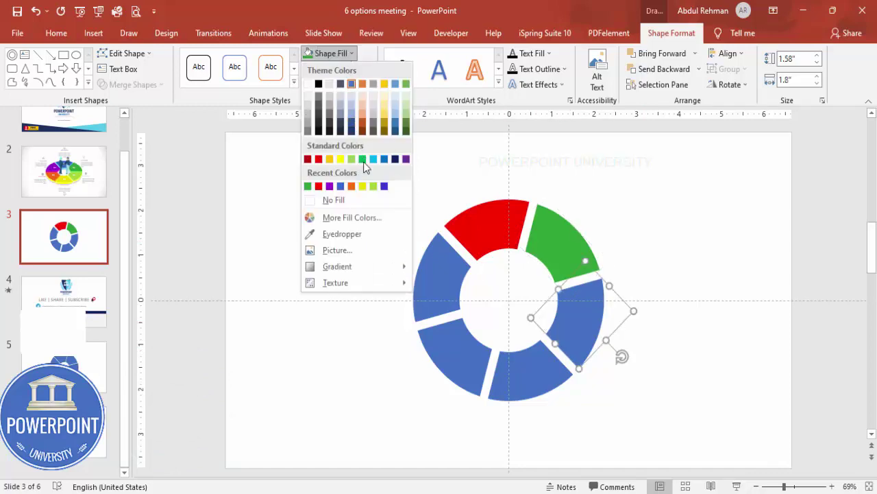
pyautogui.click(372, 187)
# Step: Fill the bottom, lower-left and upper-left segments blue, purple and yellow, then select all six
pyautogui.click(519, 373)
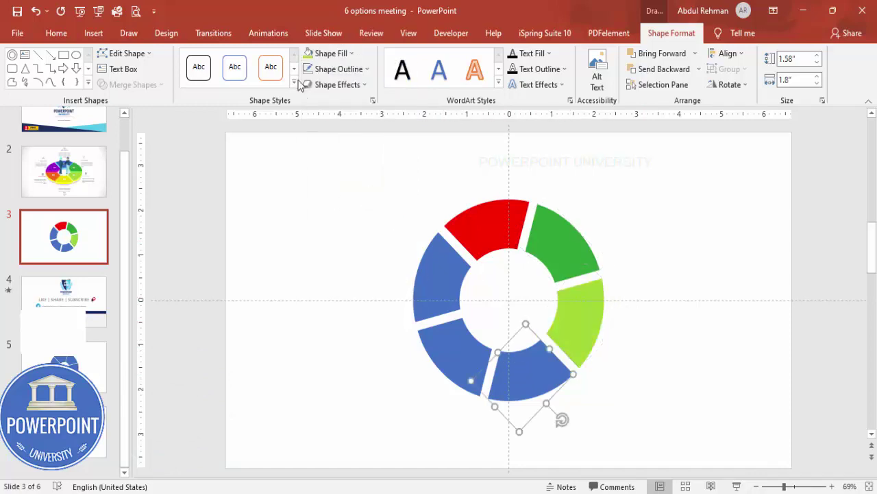
pyautogui.click(335, 53)
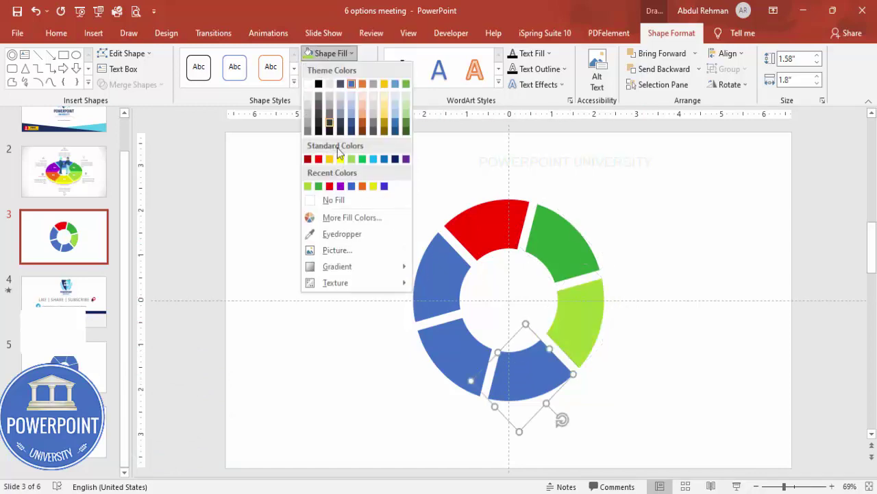
pyautogui.click(355, 188)
pyautogui.click(463, 345)
pyautogui.click(336, 53)
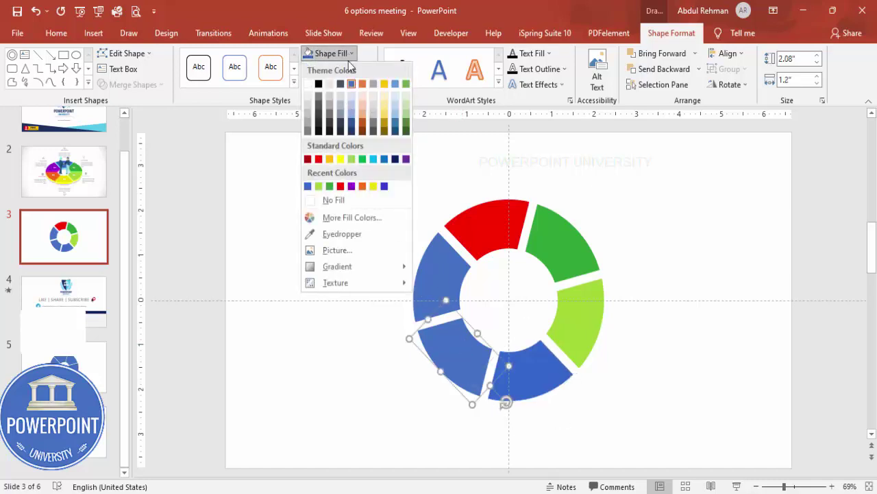
pyautogui.click(352, 186)
pyautogui.click(431, 264)
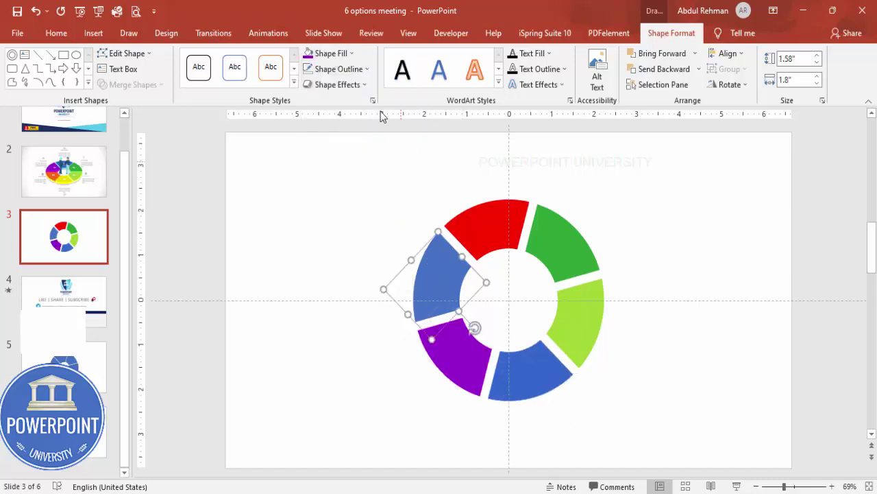
pyautogui.click(336, 54)
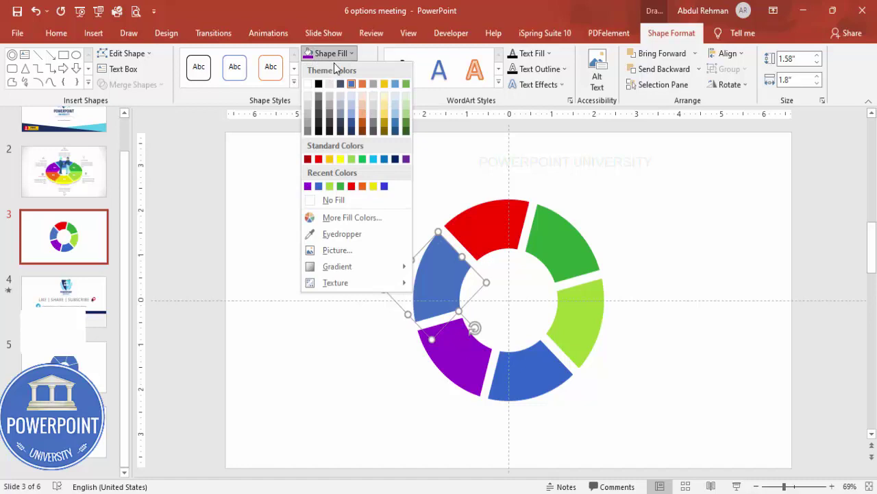
pyautogui.click(374, 186)
pyautogui.click(368, 196)
pyautogui.moveTo(284, 172); pyautogui.dragTo(722, 434)
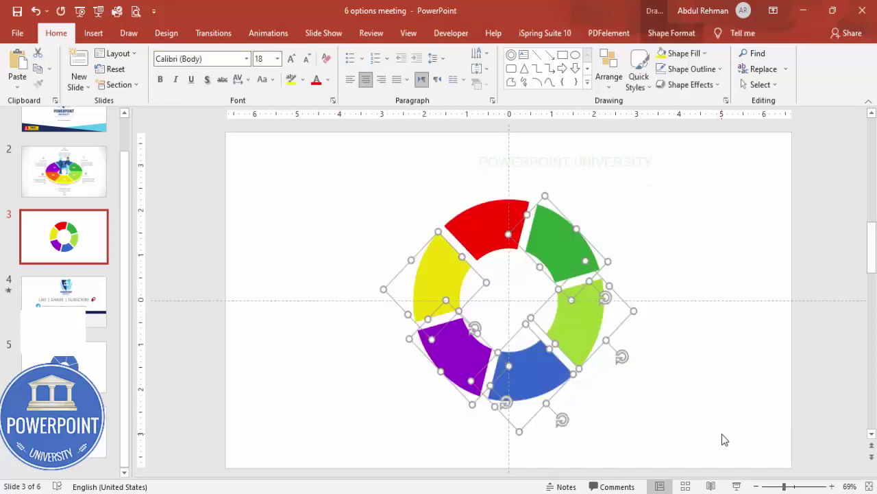
# Step: Select all six segments and group them into one object
pyautogui.click(703, 308)
pyautogui.hotkey('ctrl', 'a')
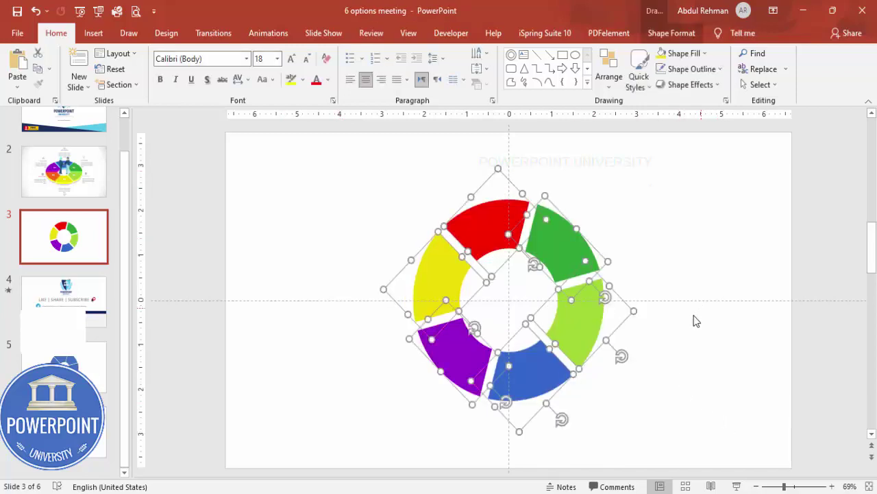
pyautogui.hotkey('ctrl', 'g')
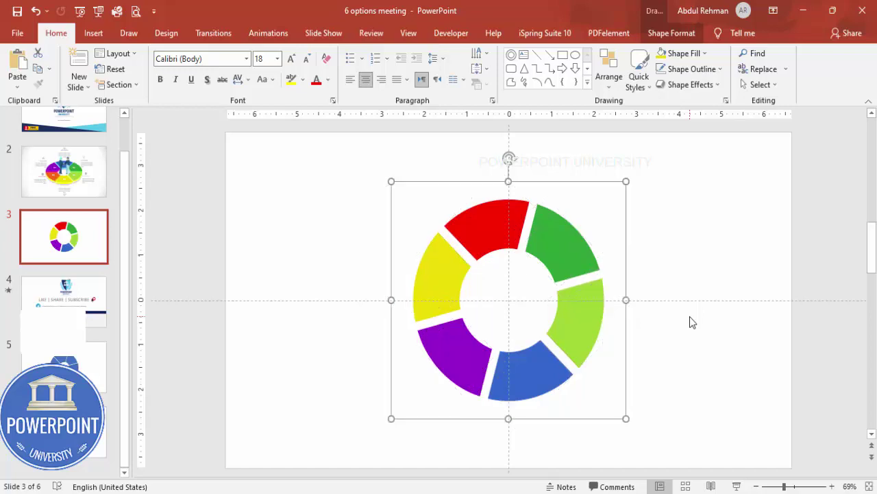
# Step: Apply the Isometric: Top Up 3-D rotation preset to the grouped ring
pyautogui.rightClick(582, 313)
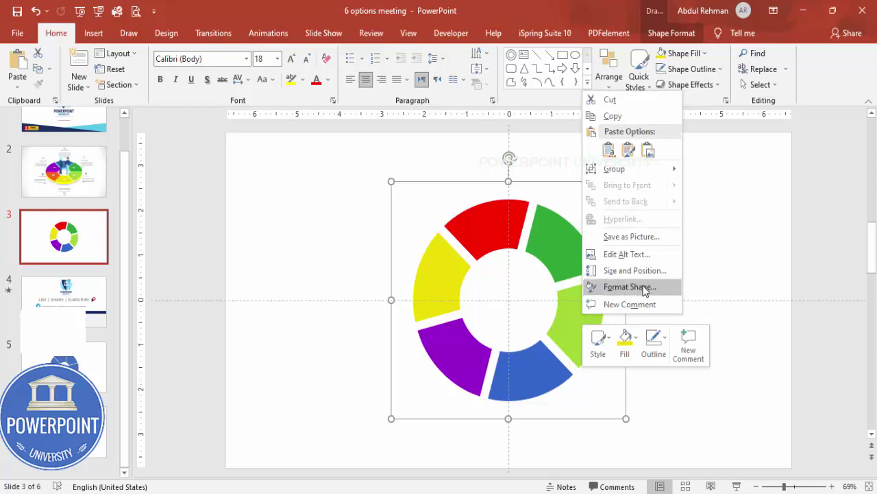
pyautogui.click(641, 287)
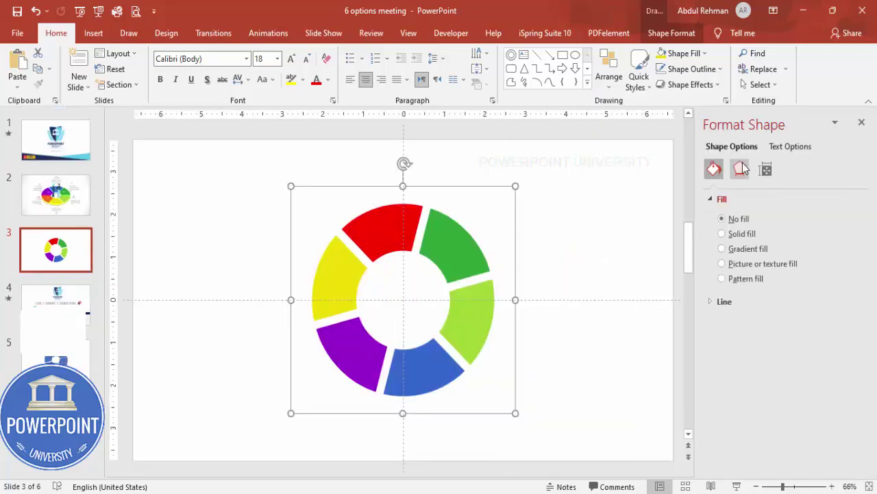
pyautogui.click(741, 169)
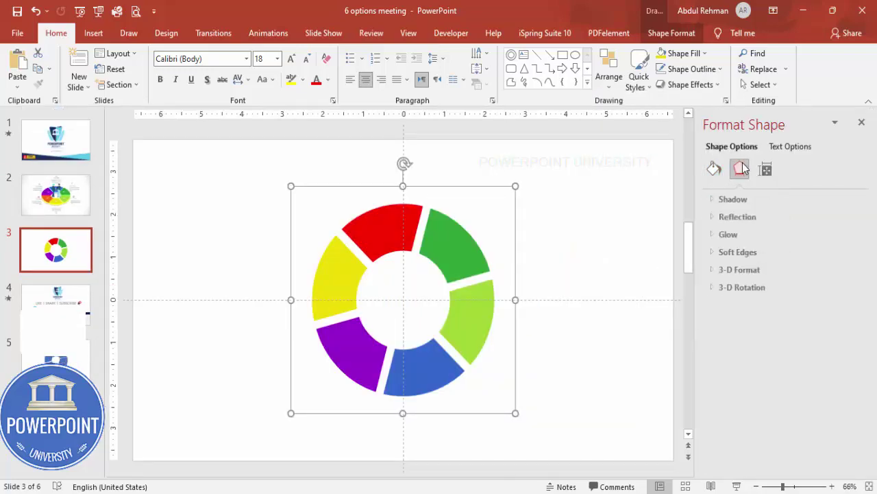
pyautogui.click(712, 287)
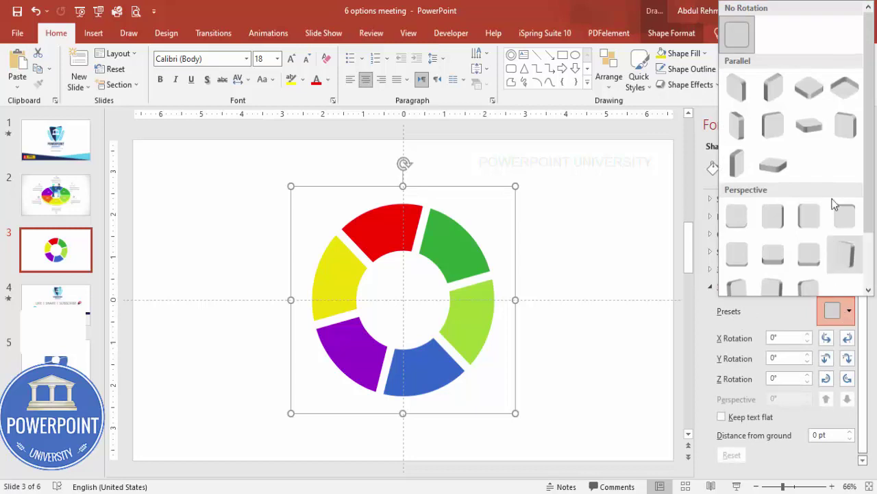
pyautogui.click(809, 90)
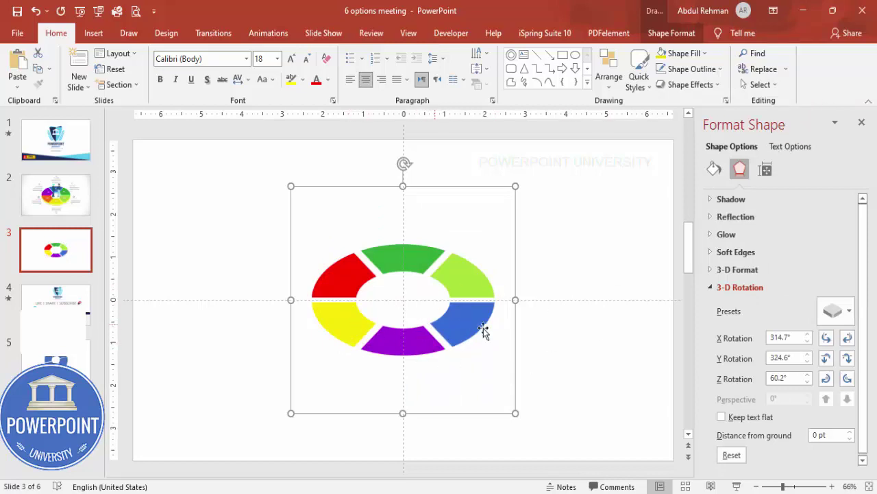
pyautogui.click(752, 272)
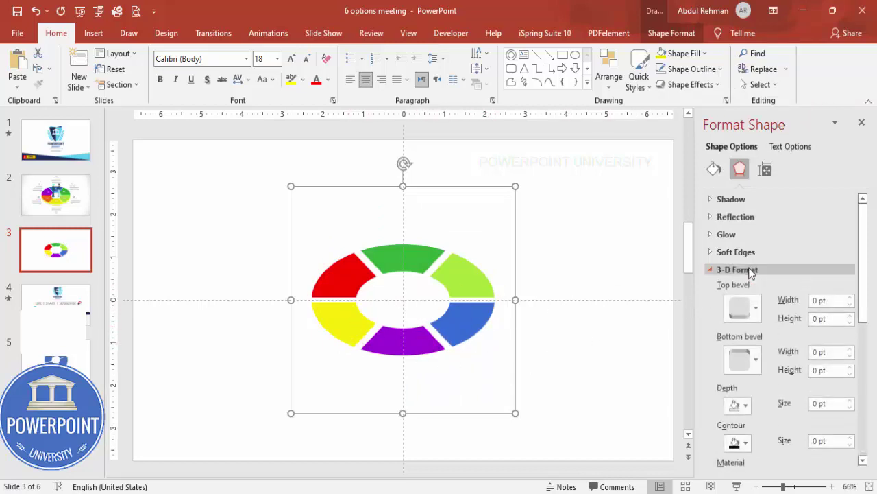
# Step: Raise the ring's 3-D extrusion depth to 19.5 pt
pyautogui.click(850, 401)
pyautogui.click(850, 401)
pyautogui.click(850, 401)
pyautogui.click(850, 401)
pyautogui.click(850, 401)
pyautogui.click(850, 401)
pyautogui.click(850, 401)
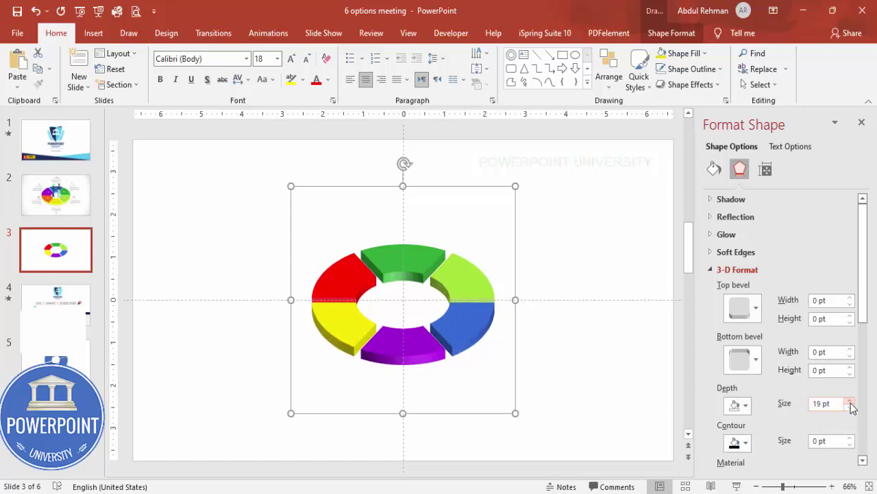
pyautogui.click(850, 401)
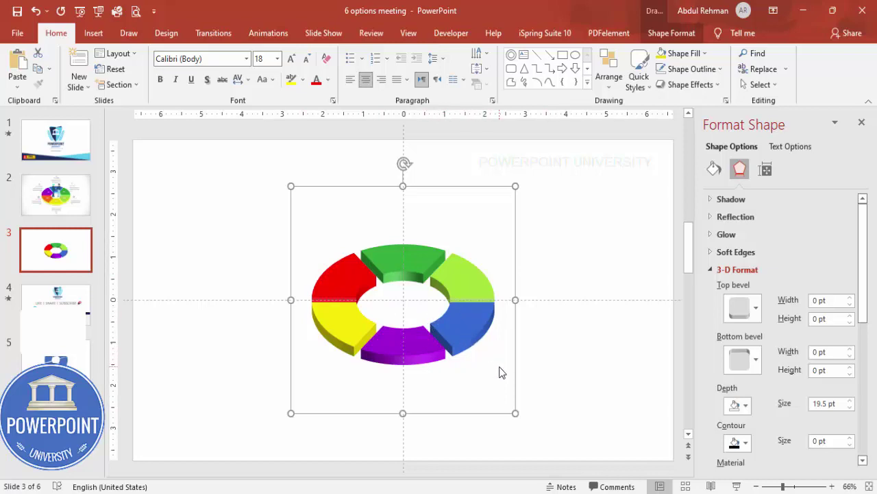
# Step: Enlarge the 3-D ring to about 6.35 × 6.62 inches from its bottom-right corner
pyautogui.moveTo(514, 415); pyautogui.dragTo(549, 440)
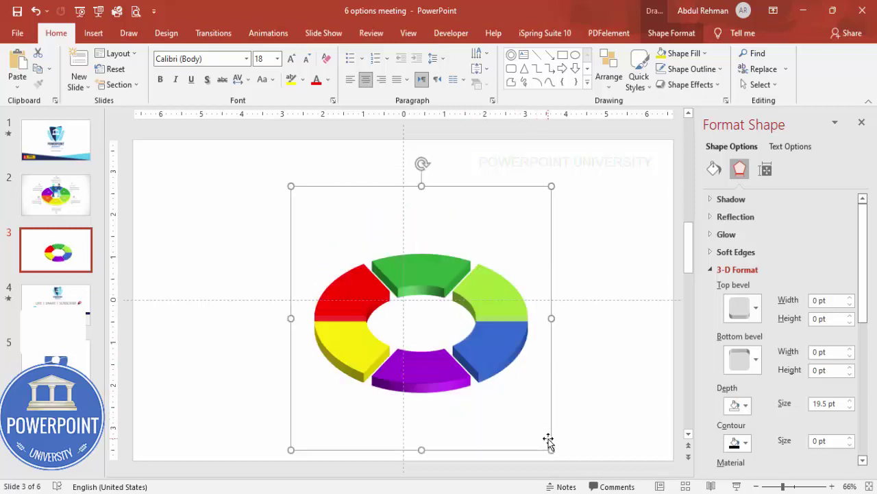
pyautogui.hotkey('ctrl', 'z')
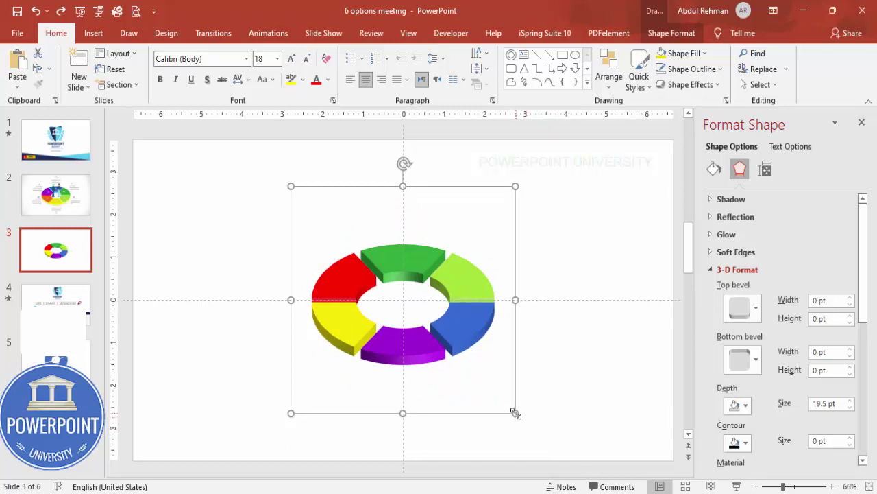
pyautogui.moveTo(514, 413); pyautogui.dragTo(563, 446)
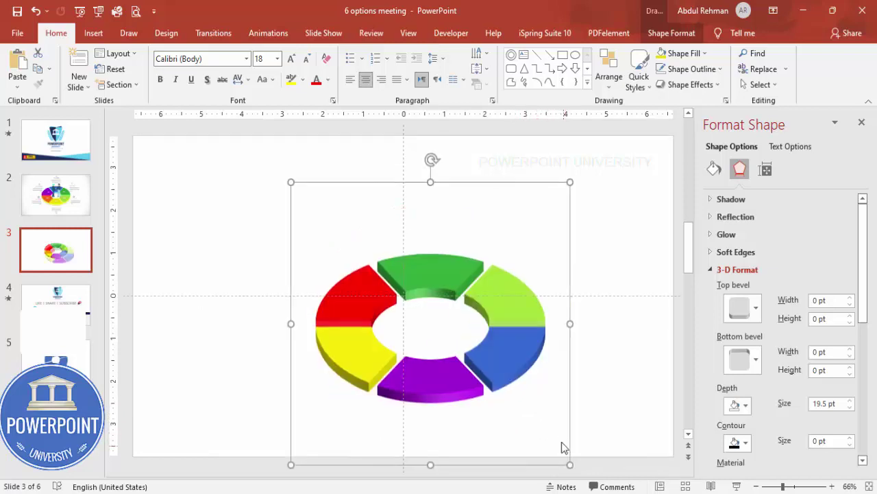
pyautogui.click(673, 33)
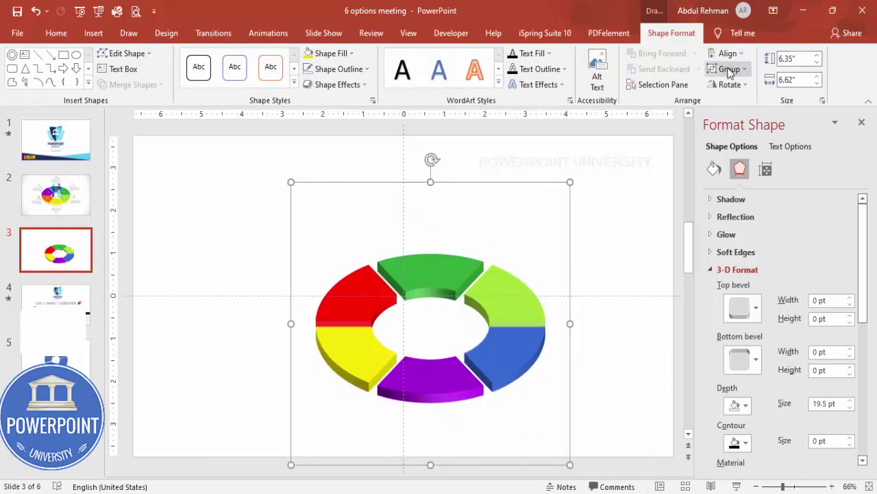
# Step: Centre the coloured ring horizontally and vertically on the slide
pyautogui.click(728, 53)
pyautogui.click(747, 87)
pyautogui.click(728, 54)
pyautogui.click(747, 137)
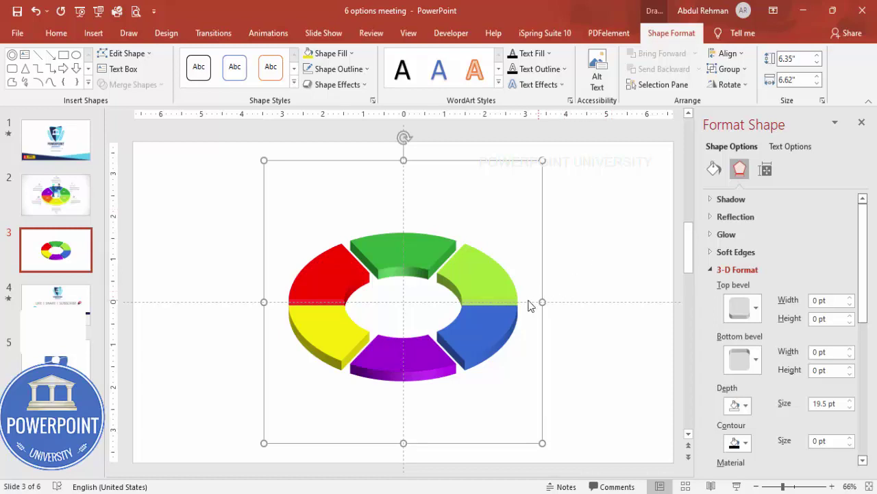
pyautogui.click(567, 287)
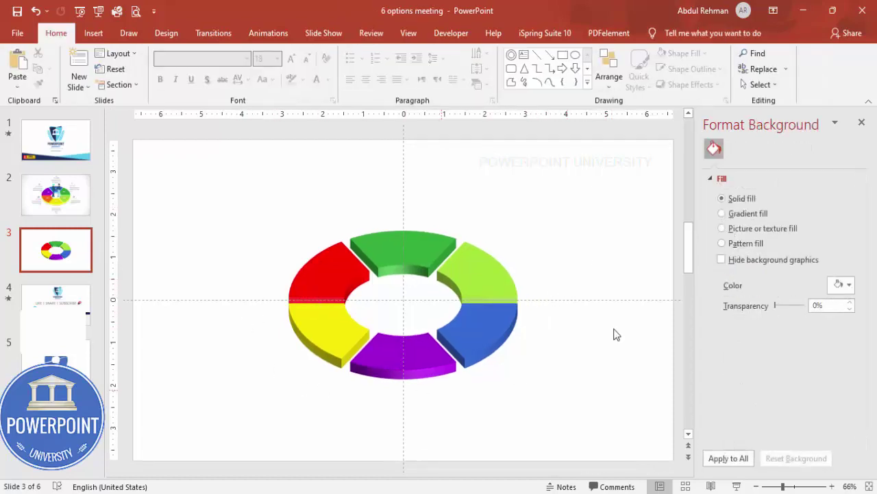
# Step: Duplicate the ring group and set the copy's 3-D depth to 0
pyautogui.click(477, 267)
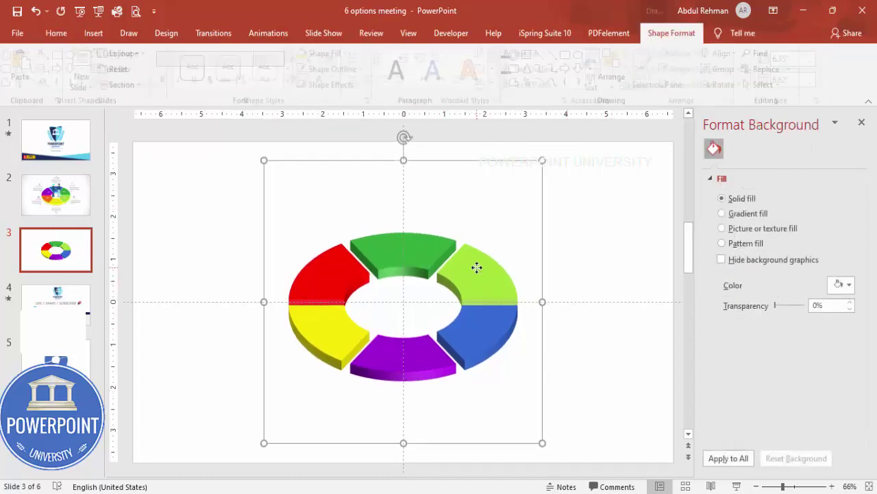
pyautogui.moveTo(494, 291); pyautogui.dragTo(624, 254)
pyautogui.click(743, 169)
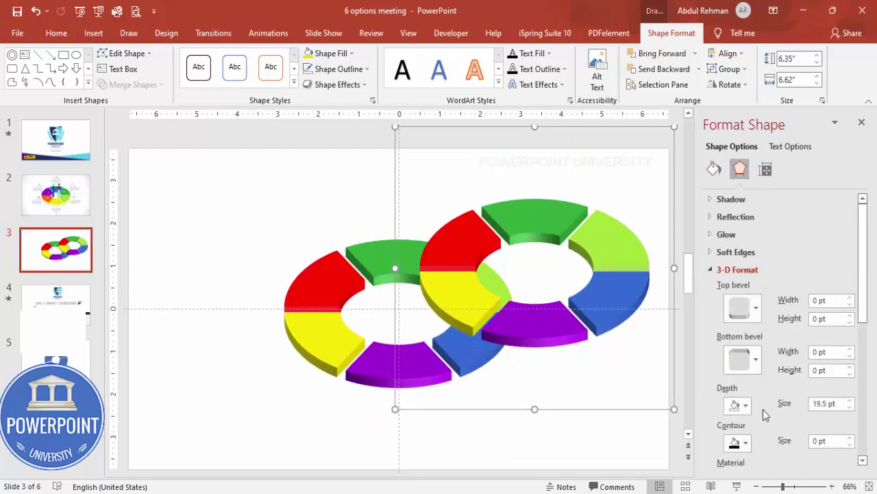
pyautogui.click(836, 405)
pyautogui.write('0')
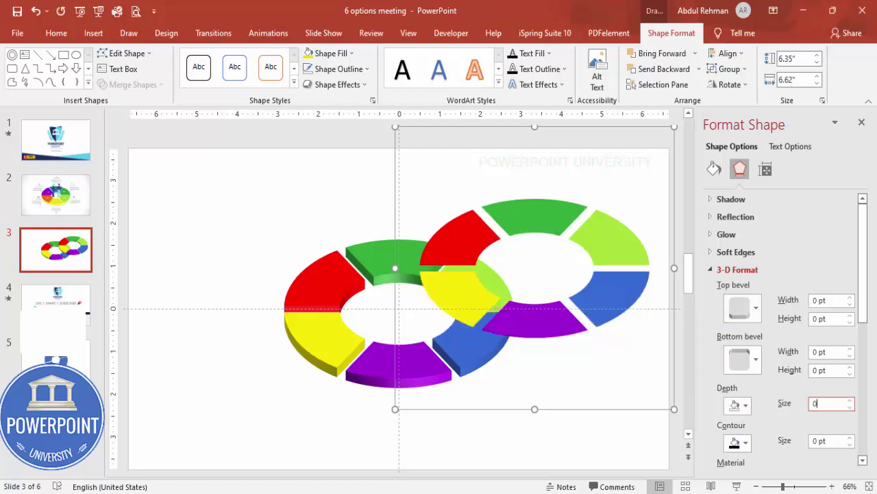
# Step: Give the copied ring a solid grey fill at 34% transparency
pyautogui.click(713, 169)
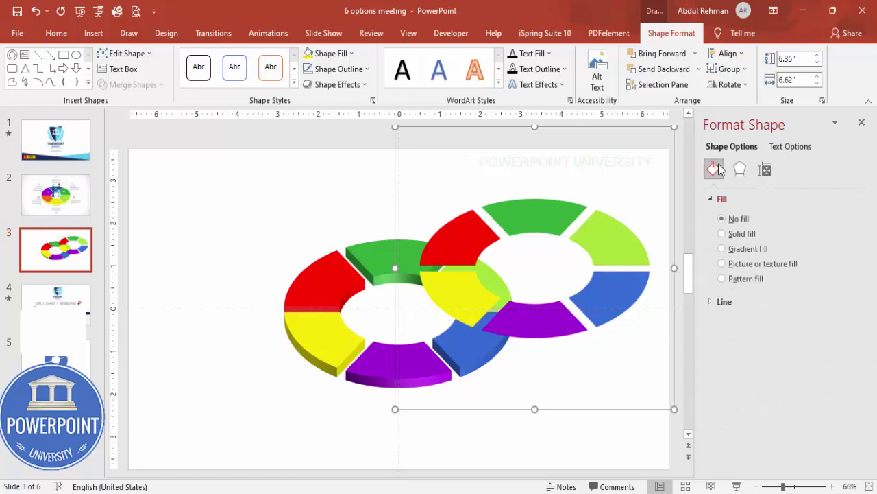
pyautogui.click(748, 235)
pyautogui.click(842, 303)
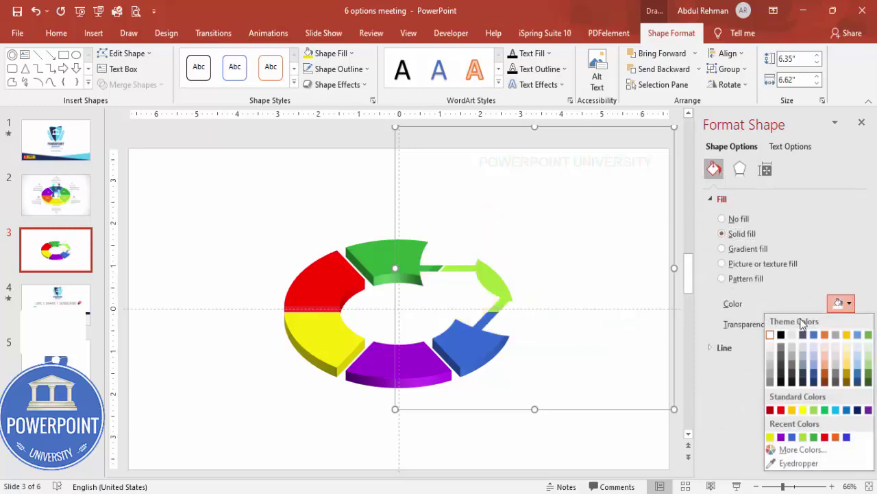
pyautogui.click(771, 375)
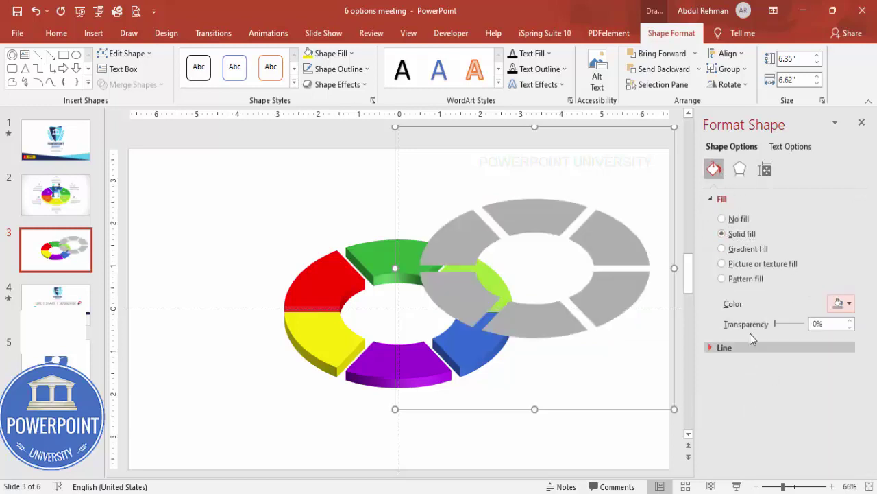
pyautogui.moveTo(775, 325); pyautogui.dragTo(786, 329)
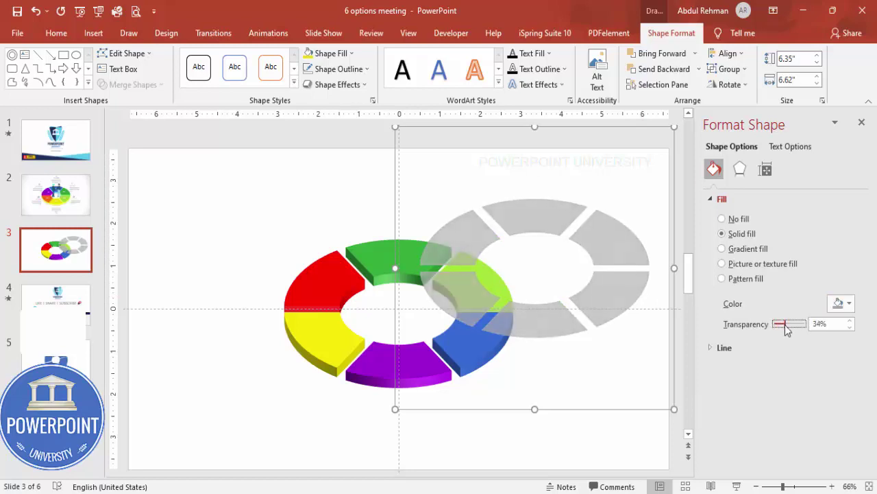
# Step: Send the grey copy behind the coloured ring and nudge it underneath as a shadow
pyautogui.click(698, 69)
pyautogui.click(685, 102)
pyautogui.moveTo(621, 243); pyautogui.dragTo(492, 290)
pyautogui.press('Down')
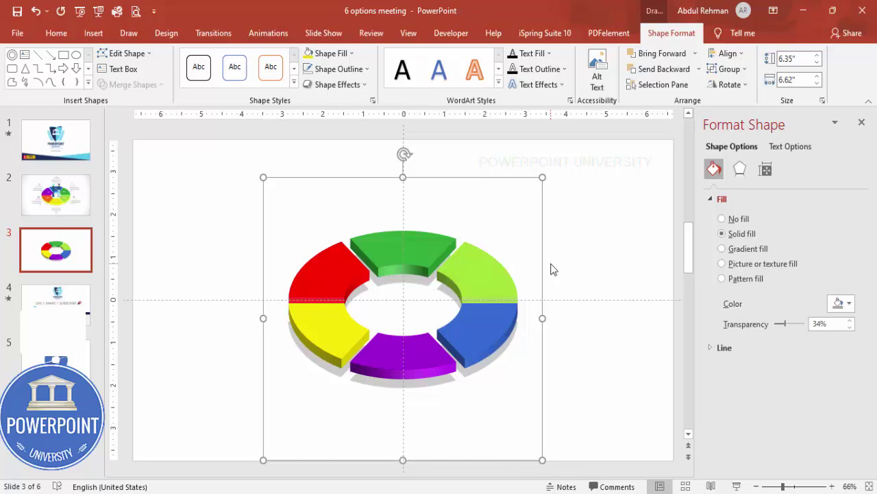
pyautogui.click(584, 252)
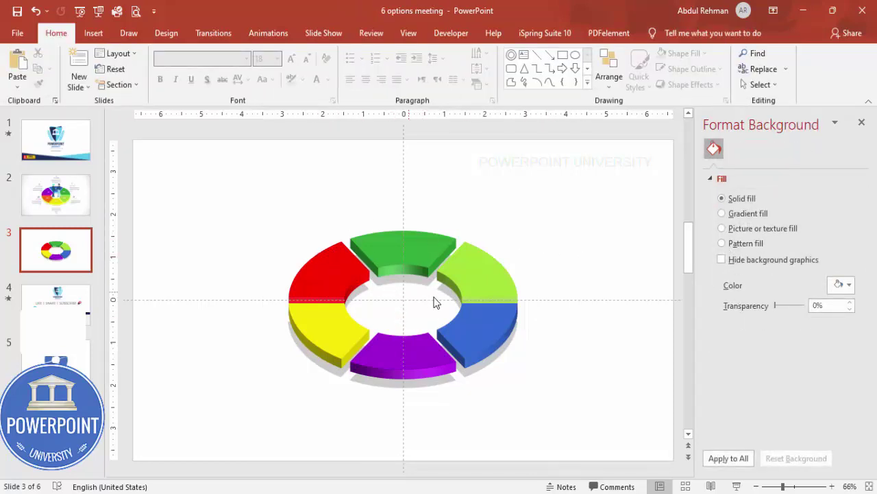
# Step: Insert the standing person icon from the People category of the icon library
pyautogui.click(93, 33)
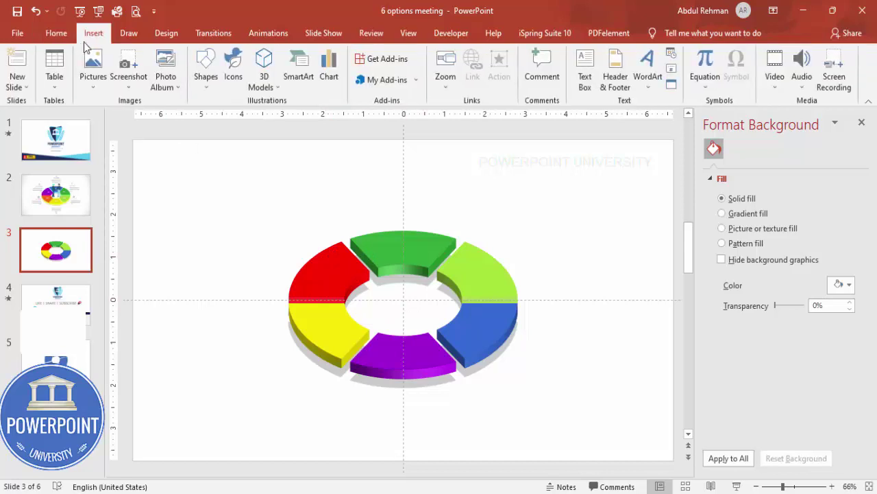
pyautogui.click(233, 69)
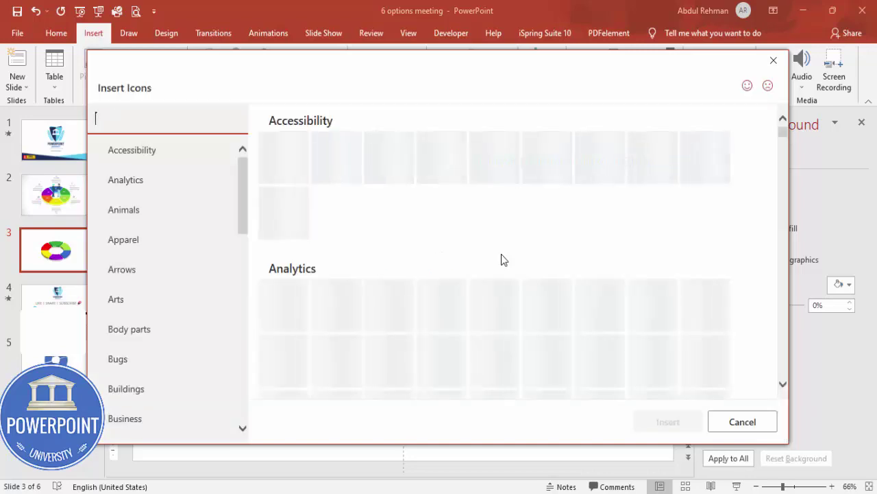
pyautogui.scroll(-15, 548, 279)
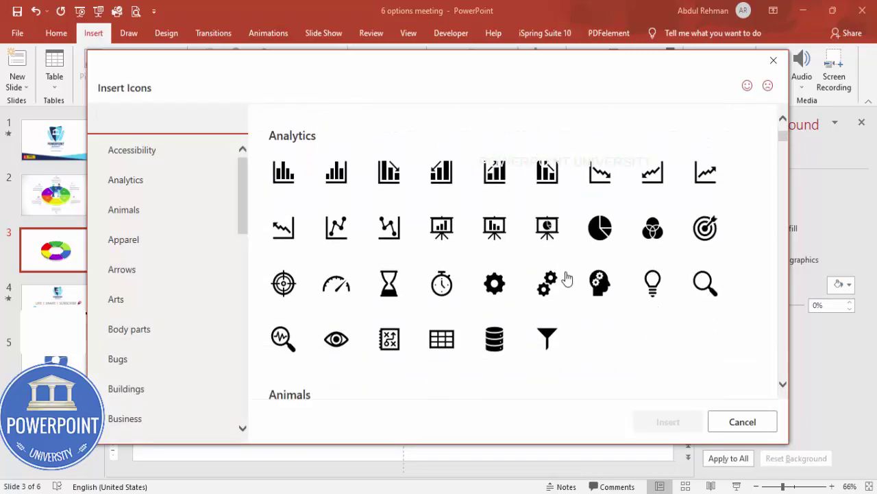
pyautogui.scroll(-15, 559, 273)
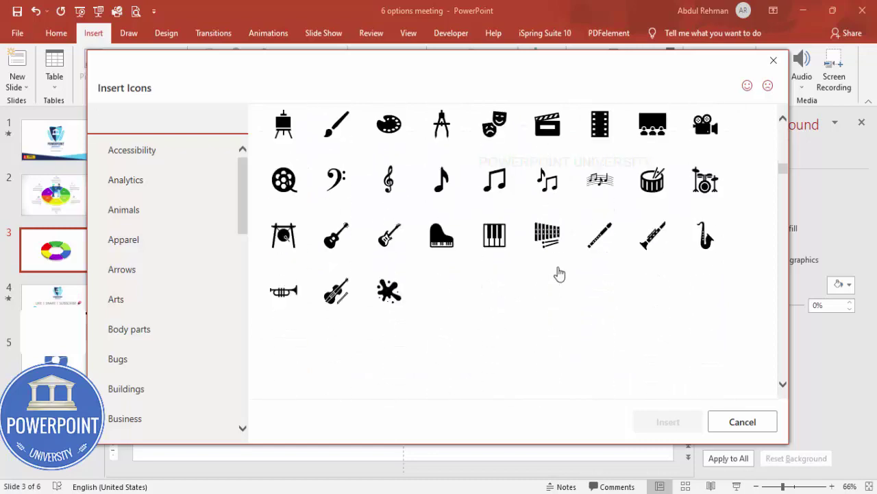
pyautogui.scroll(-15, 559, 273)
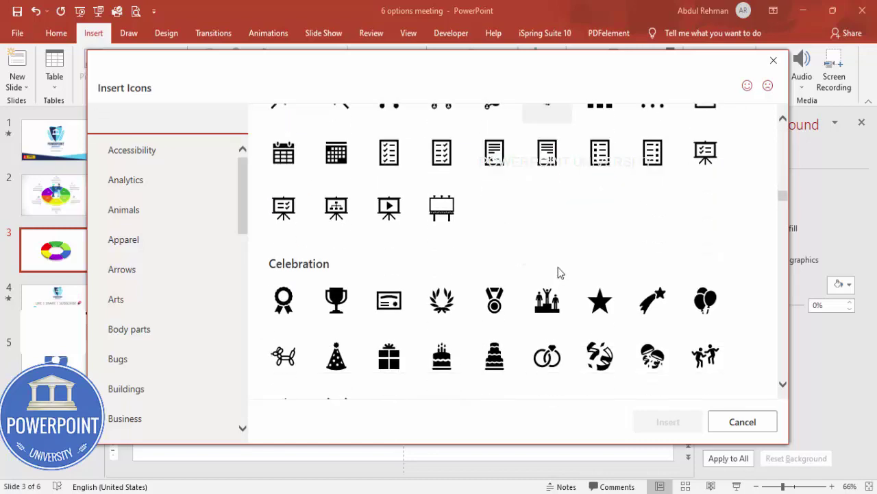
pyautogui.scroll(-13, 559, 272)
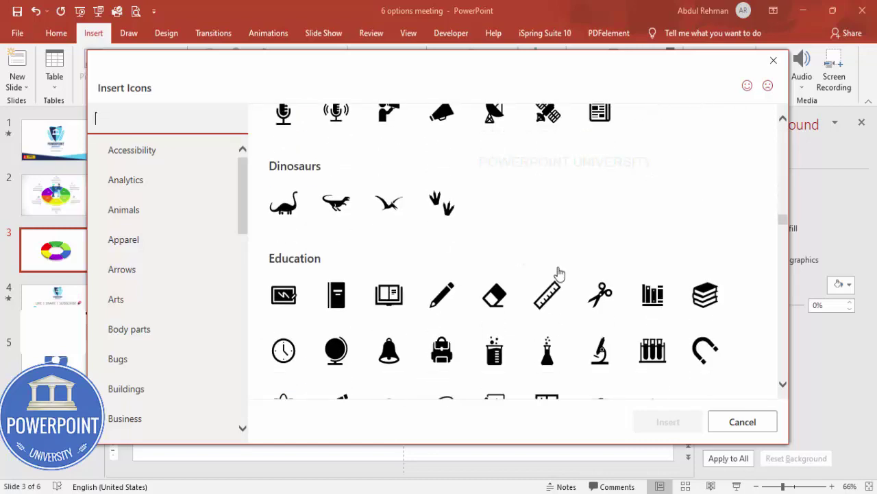
pyautogui.scroll(4, 558, 273)
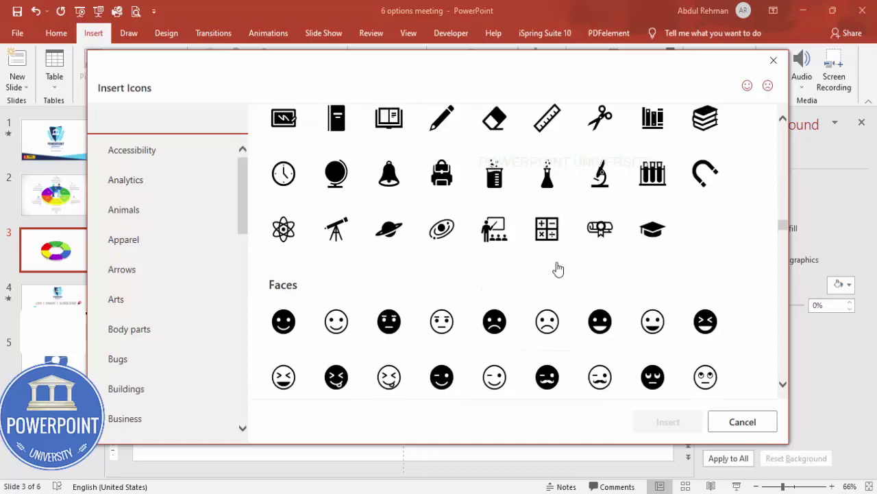
pyautogui.scroll(-10, 559, 269)
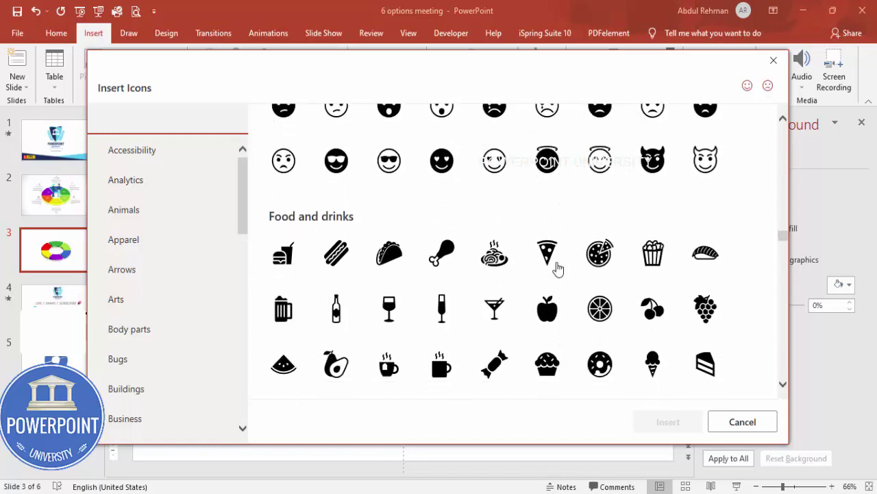
pyautogui.scroll(-12, 559, 268)
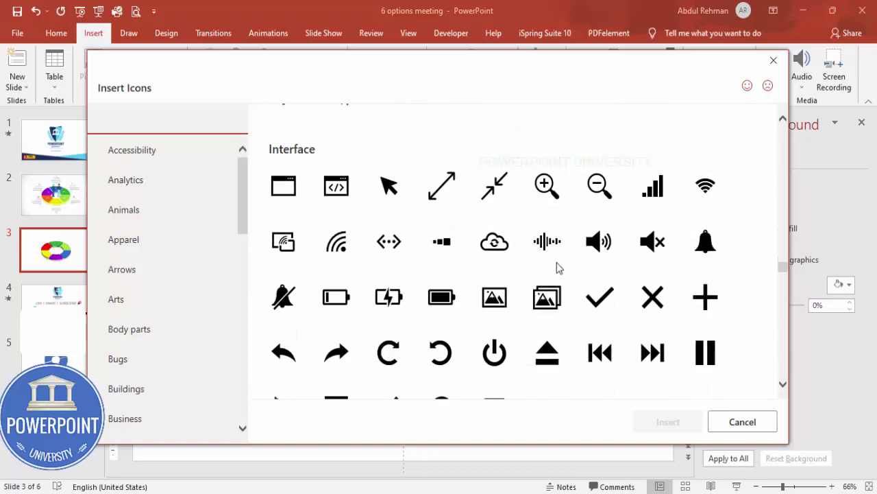
pyautogui.scroll(-12, 558, 269)
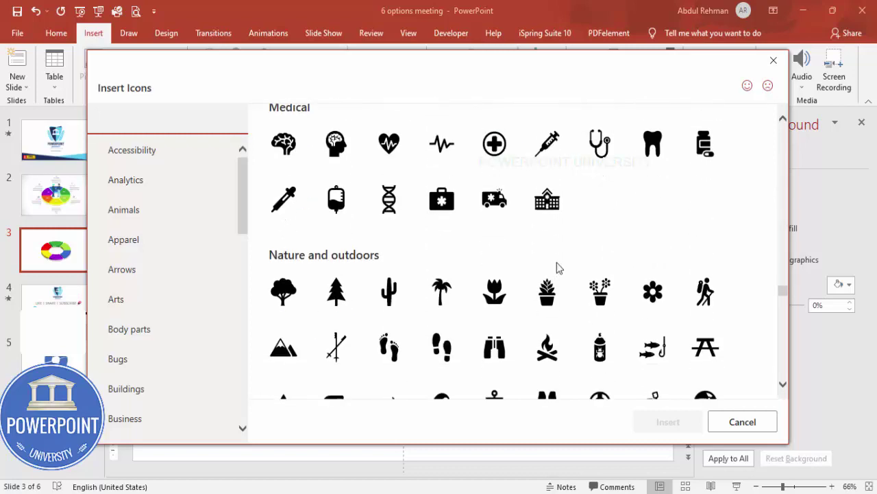
pyautogui.scroll(-6, 558, 269)
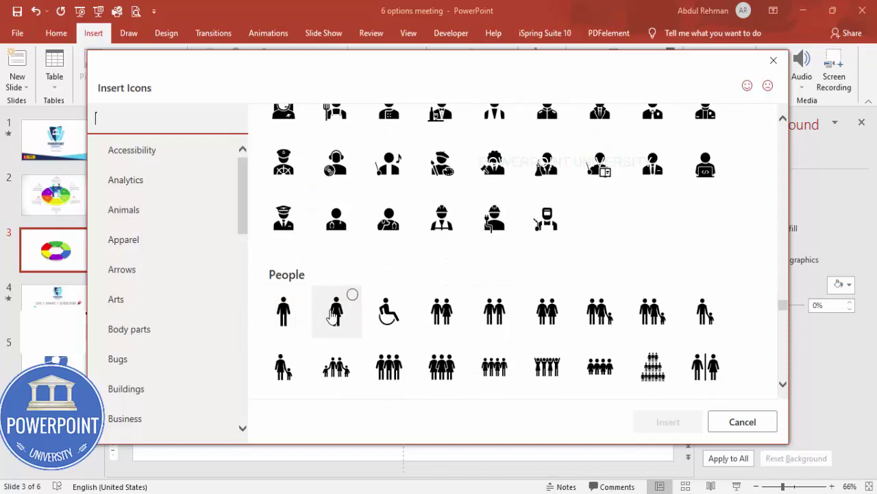
pyautogui.click(336, 315)
pyautogui.click(676, 422)
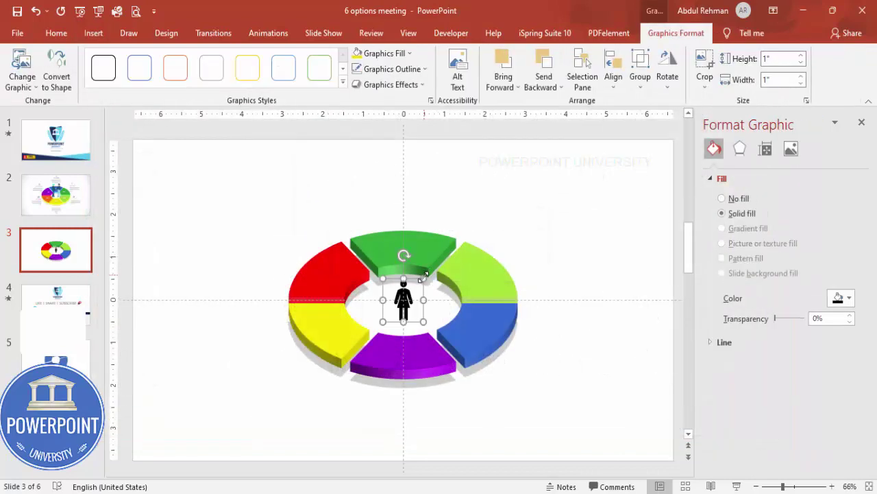
# Step: Enlarge the person icon to 1.58 inches and centre it in the ring's hole, keeping it black
pyautogui.moveTo(424, 280)
pyautogui.mouseDown()
pyautogui.moveTo(448, 256)
pyautogui.moveTo(410, 277)
pyautogui.mouseUp()
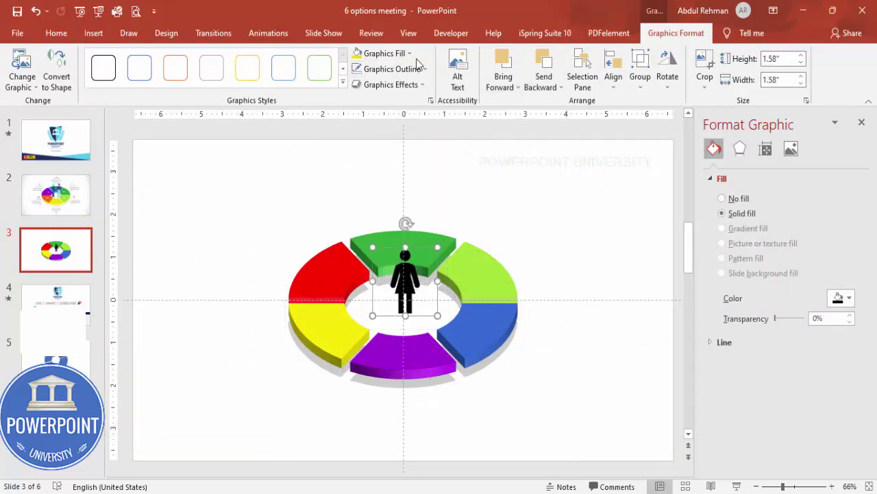
pyautogui.click(394, 55)
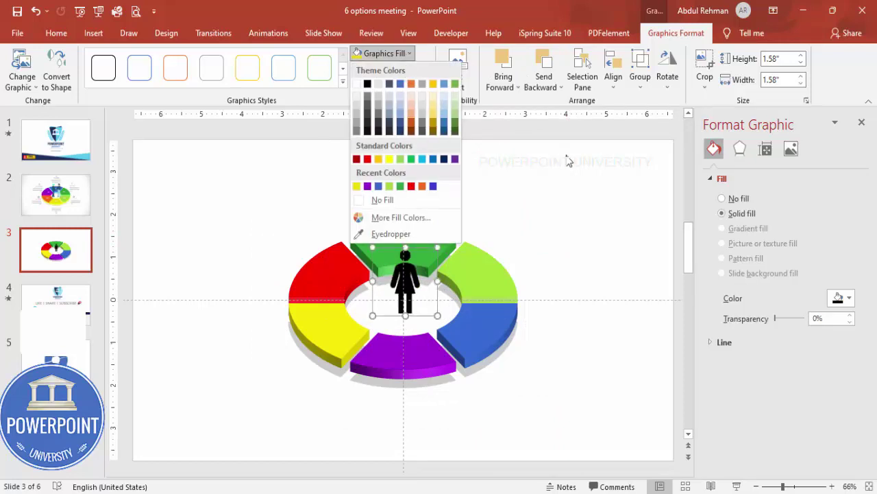
pyautogui.click(588, 181)
pyautogui.click(489, 162)
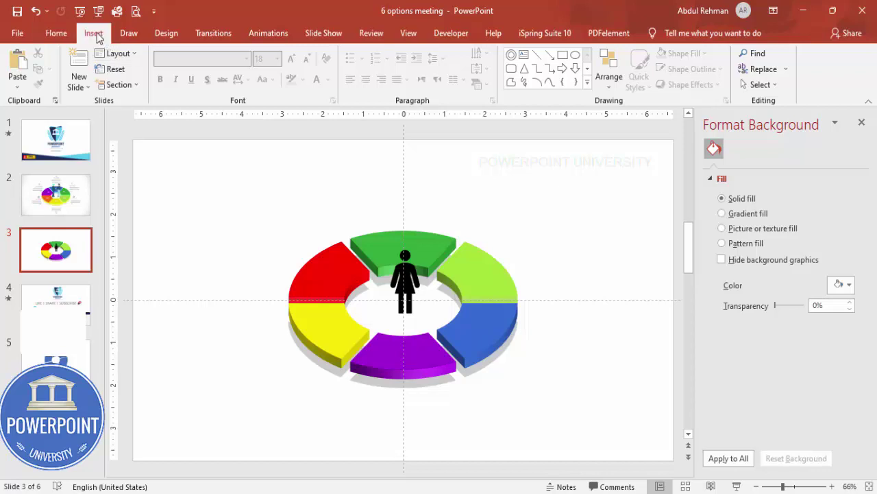
# Step: Add a centred, bold, enlarged text box reading '01'
pyautogui.click(94, 33)
pyautogui.click(584, 76)
pyautogui.moveTo(501, 160); pyautogui.dragTo(545, 183)
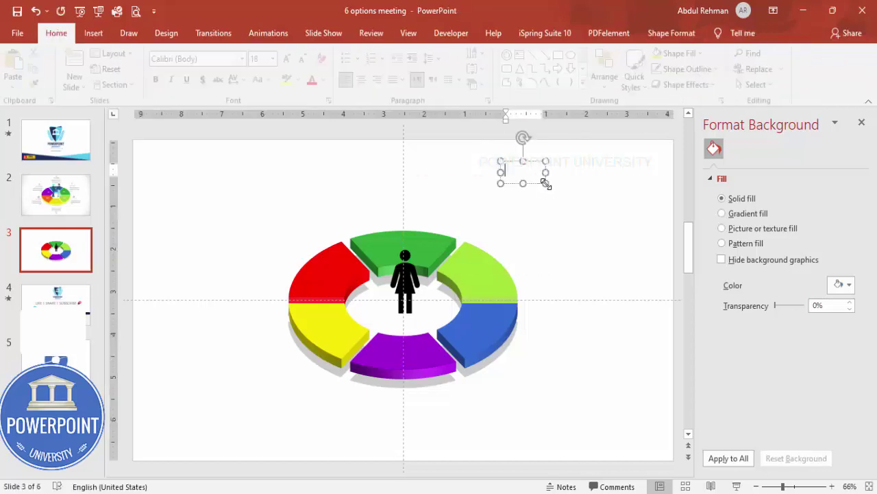
pyautogui.write('01')
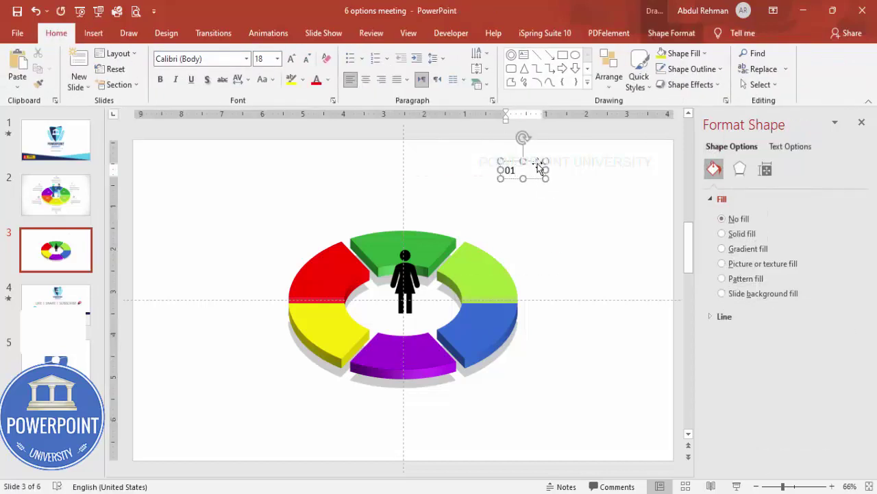
pyautogui.click(540, 168)
pyautogui.click(366, 80)
pyautogui.click(161, 79)
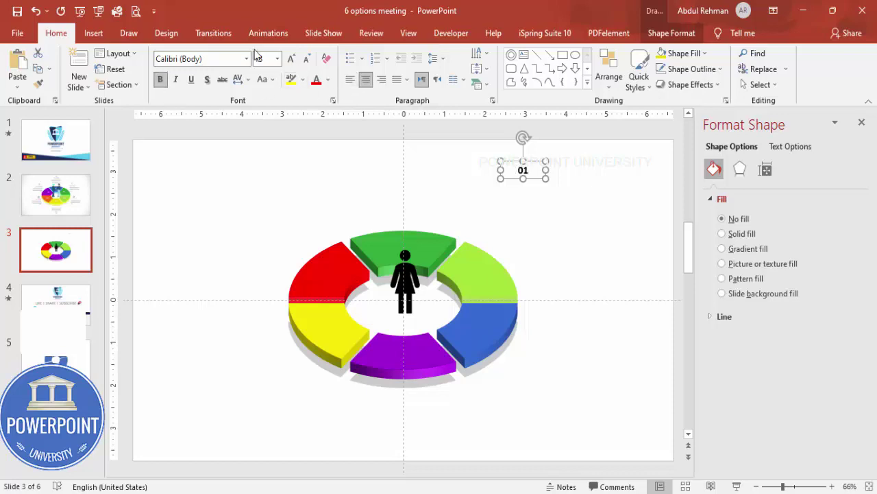
pyautogui.click(292, 58)
pyautogui.click(292, 58)
pyautogui.click(292, 59)
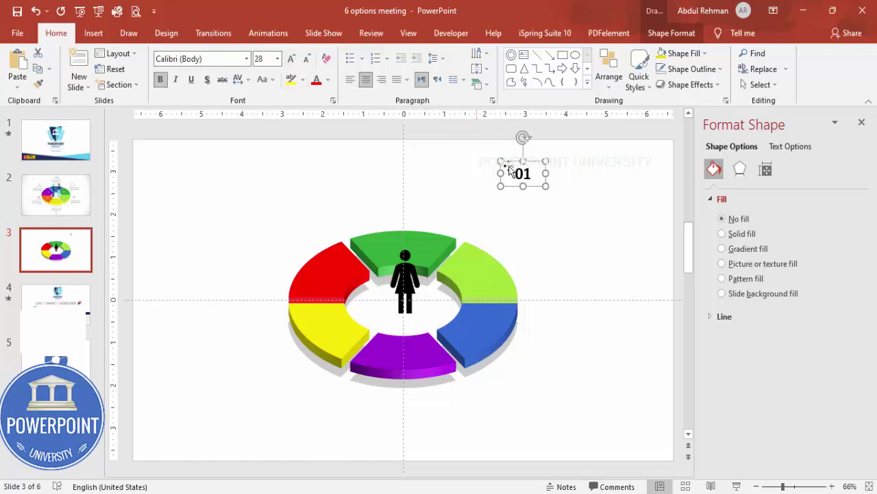
# Step: Place the 01 number on the green segment, with copies on the yellow and red segments
pyautogui.moveTo(535, 160); pyautogui.dragTo(375, 343)
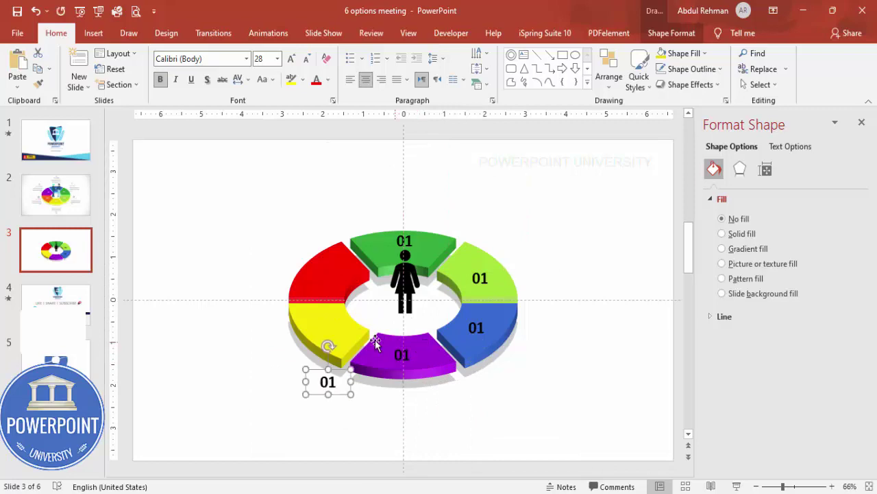
pyautogui.moveTo(341, 393); pyautogui.dragTo(340, 339)
pyautogui.moveTo(339, 315); pyautogui.dragTo(351, 262)
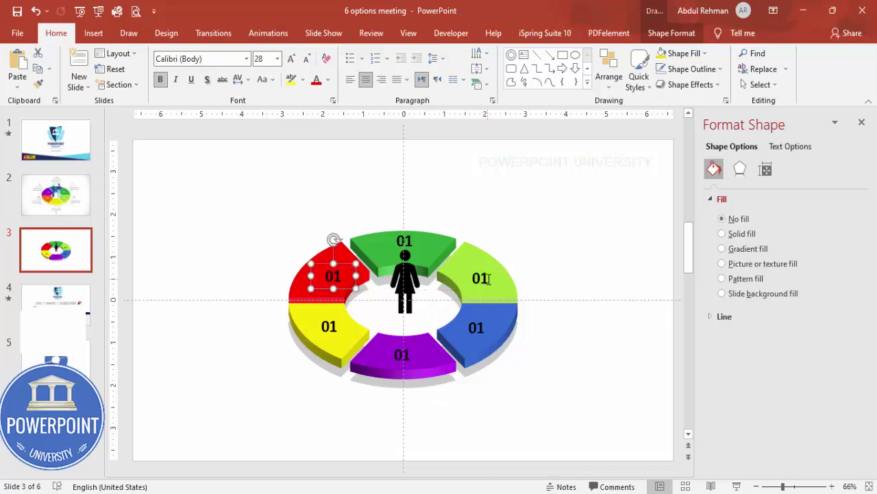
# Step: Retype the segment numbers as 02, 03, 04, 05 and 06 clockwise from the light-green segment
pyautogui.doubleClick(488, 278)
pyautogui.press('BackSpace')
pyautogui.write('02')
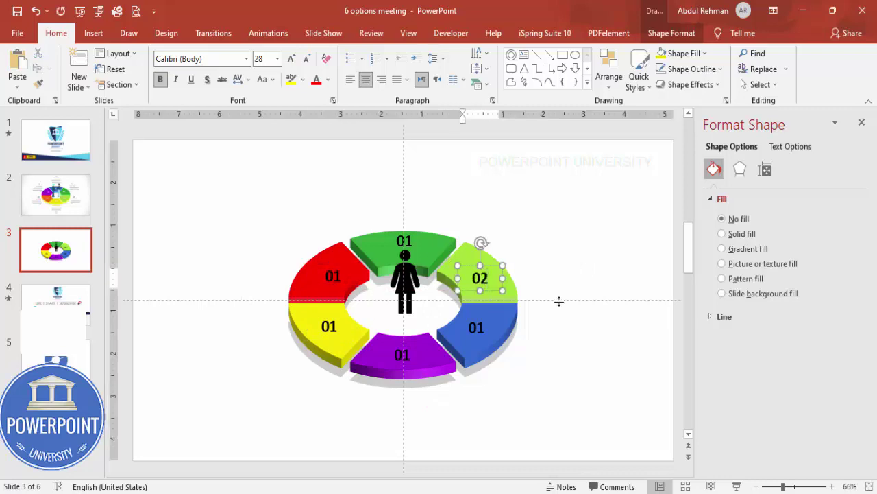
pyautogui.click(485, 321)
pyautogui.click(486, 325)
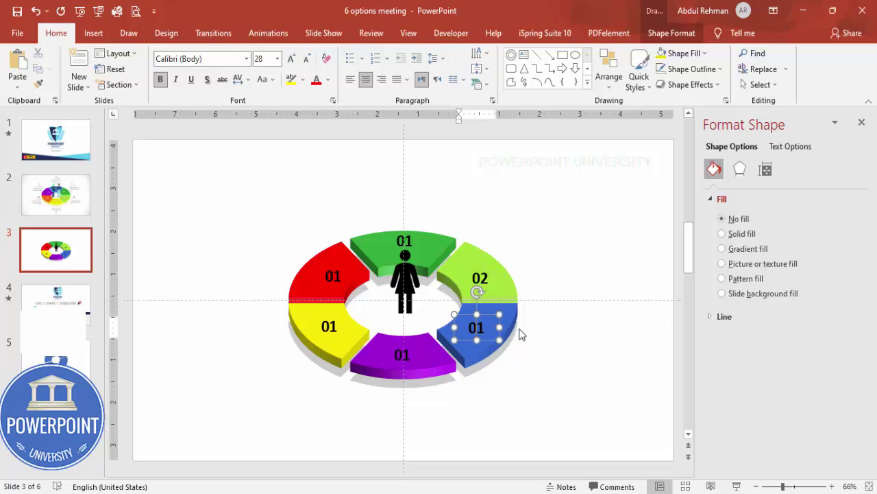
pyautogui.click(405, 357)
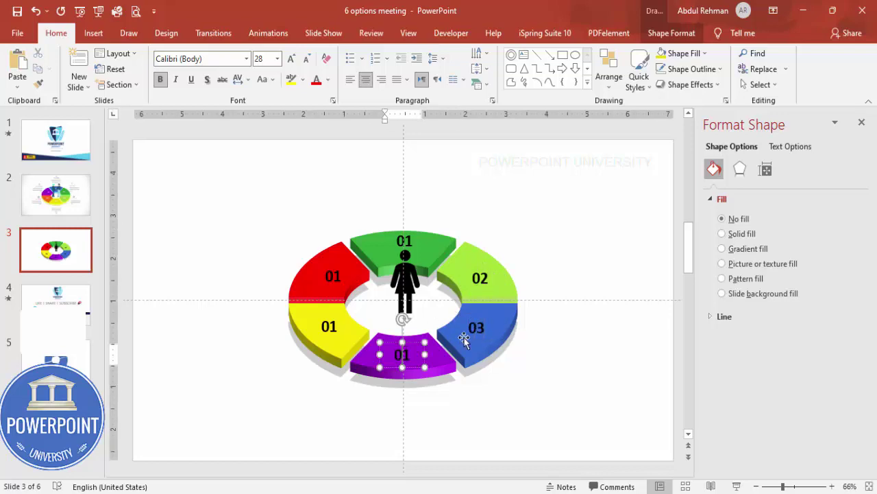
pyautogui.click(401, 353)
pyautogui.write('04')
pyautogui.doubleClick(336, 327)
pyautogui.write('05')
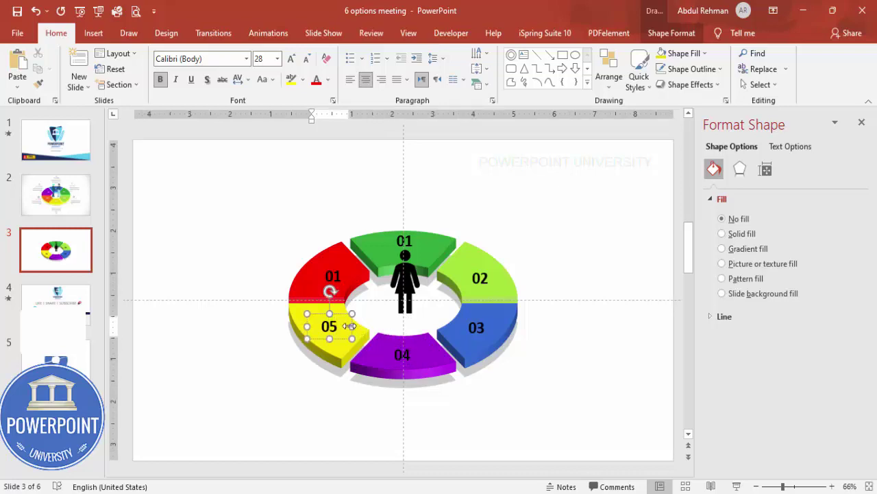
pyautogui.doubleClick(339, 277)
pyautogui.write('0')
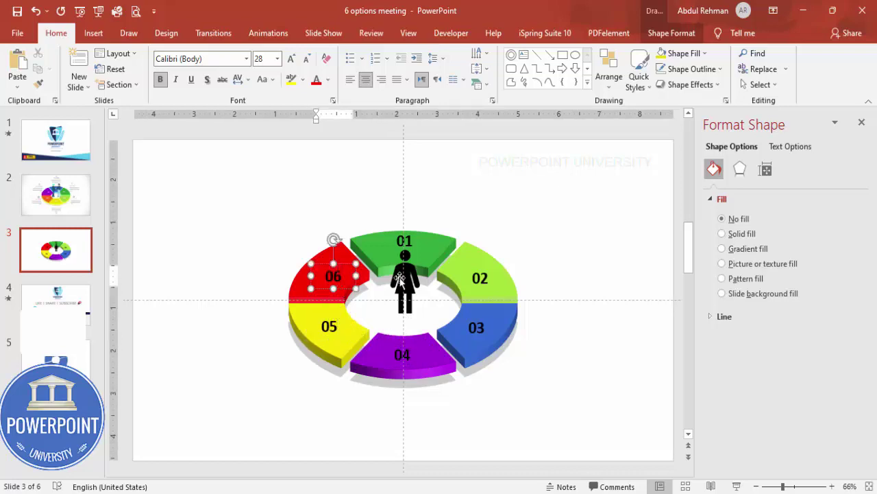
pyautogui.click(551, 234)
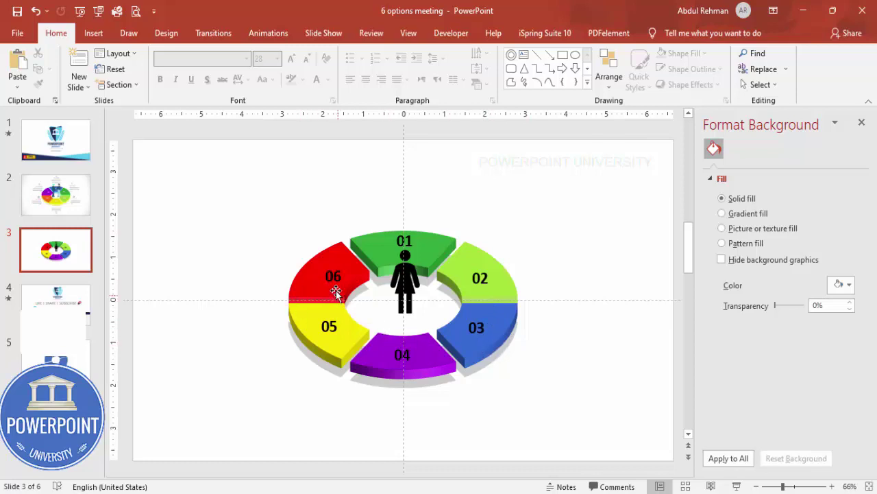
# Step: Select the six number boxes 01–06 and change their font colour to white
pyautogui.click(415, 240)
pyautogui.keyDown('shift'); pyautogui.click(483, 273); pyautogui.keyUp('shift')
pyautogui.keyDown('shift'); pyautogui.click(476, 328); pyautogui.keyUp('shift')
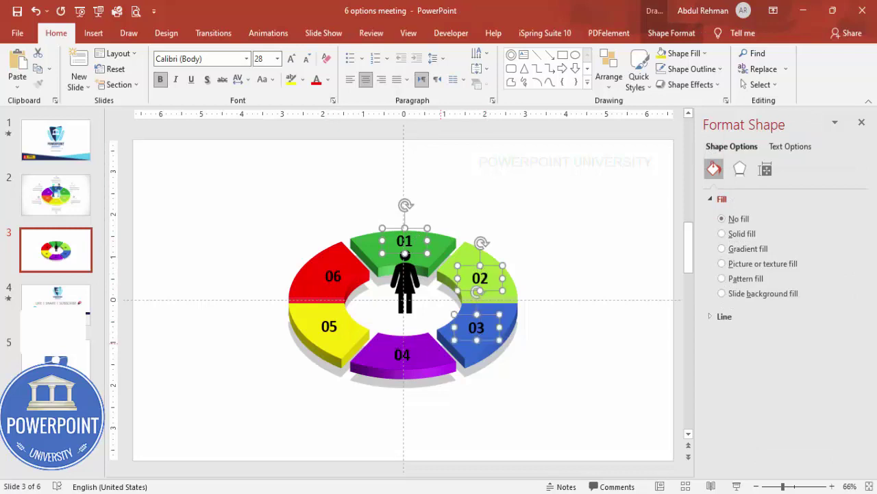
pyautogui.keyDown('shift'); pyautogui.click(400, 355); pyautogui.keyUp('shift')
pyautogui.keyDown('shift'); pyautogui.click(328, 328); pyautogui.keyUp('shift')
pyautogui.keyDown('shift'); pyautogui.click(334, 275); pyautogui.keyUp('shift')
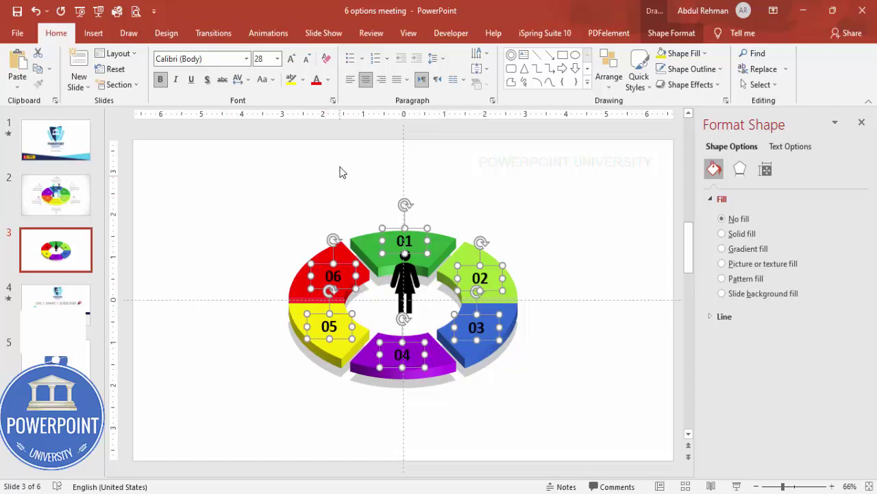
pyautogui.click(327, 80)
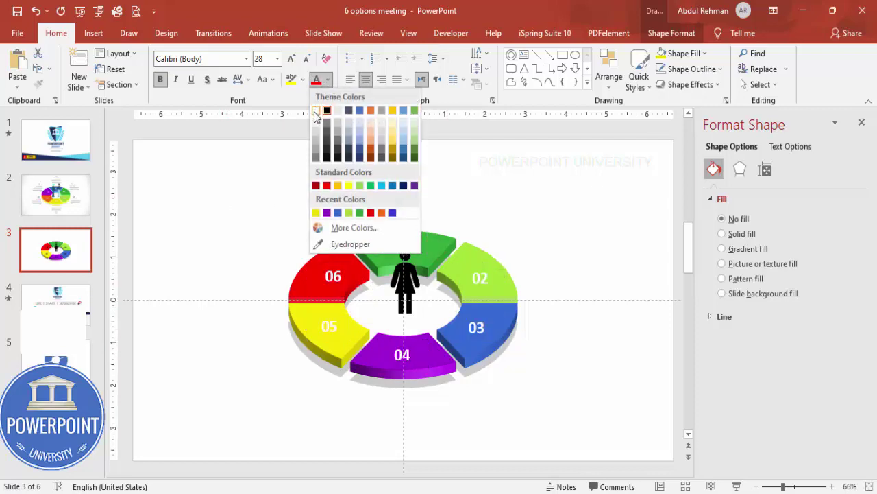
pyautogui.click(315, 111)
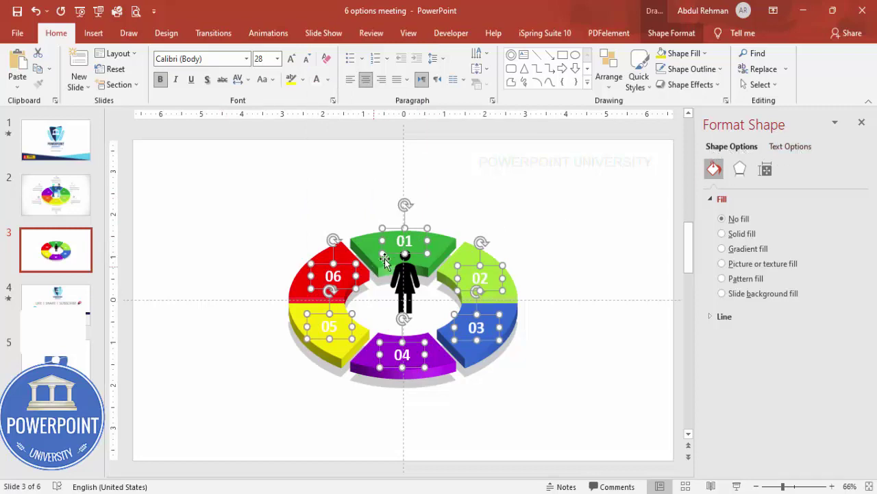
# Step: Apply the Perspective: Relaxed 3-D rotation preset to the numbers' text, after trying Isometric and Parallel
pyautogui.click(790, 147)
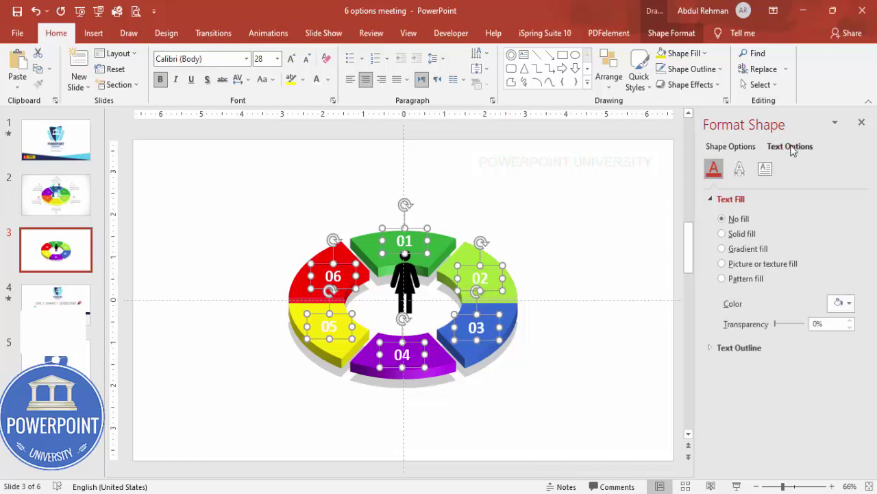
pyautogui.click(740, 173)
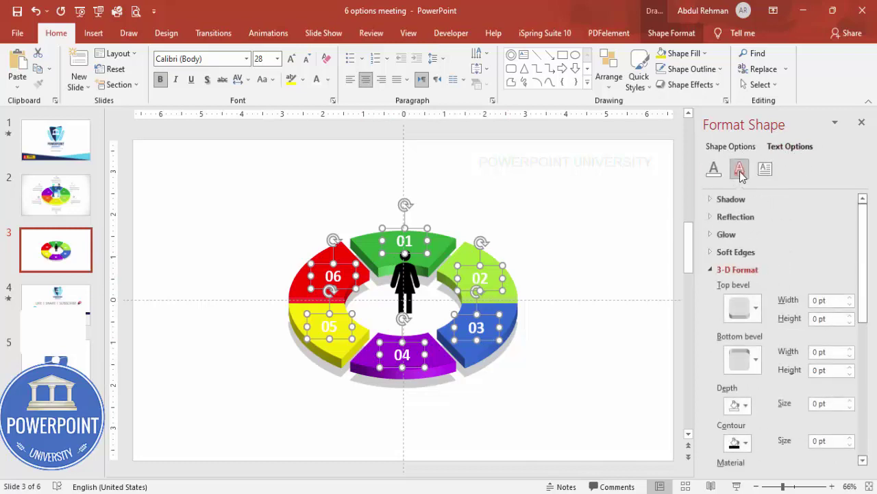
pyautogui.click(712, 270)
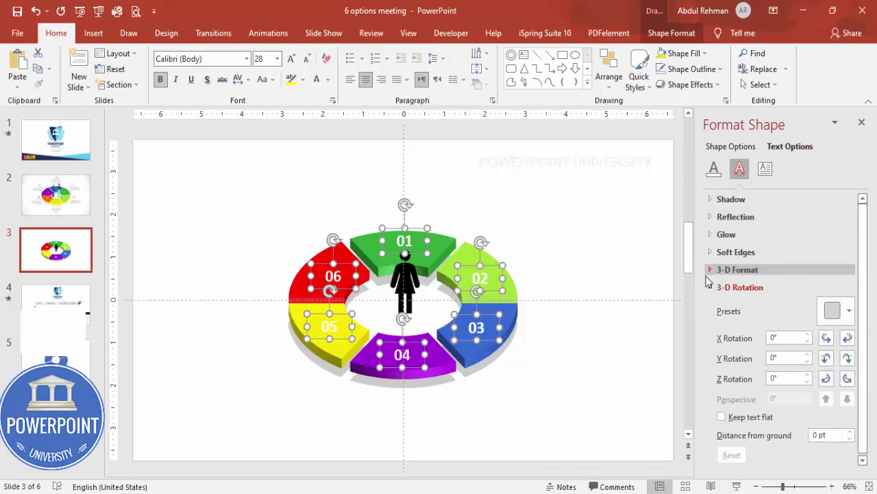
pyautogui.click(847, 311)
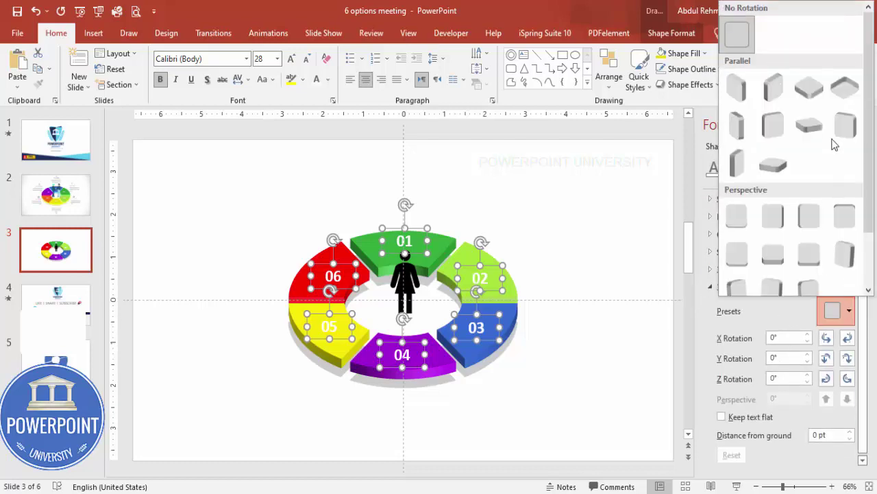
pyautogui.click(811, 98)
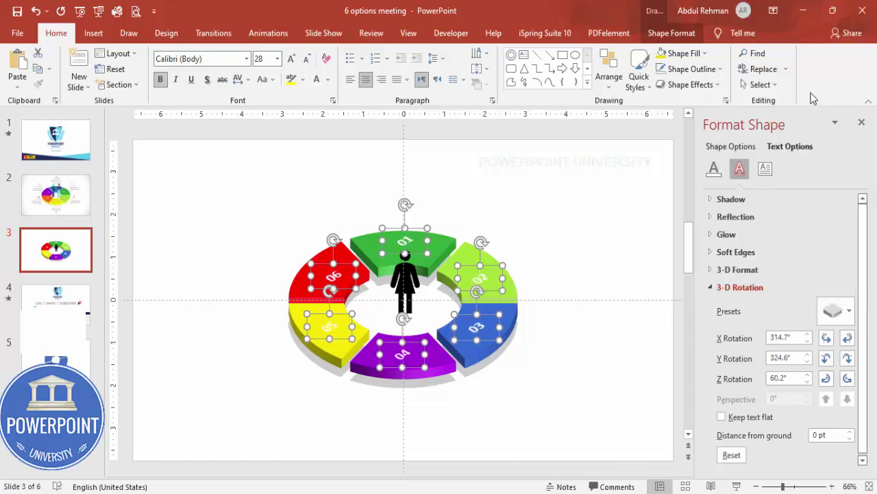
pyautogui.click(832, 310)
pyautogui.click(807, 131)
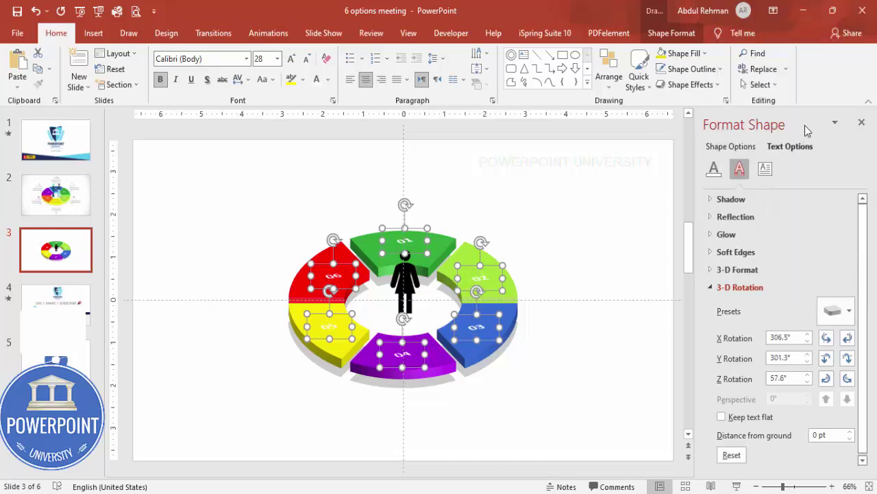
pyautogui.click(836, 311)
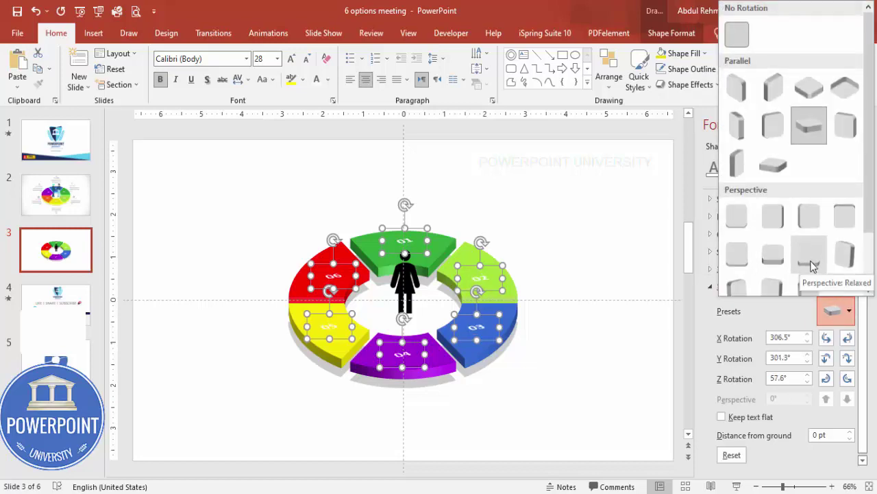
pyautogui.press('Escape')
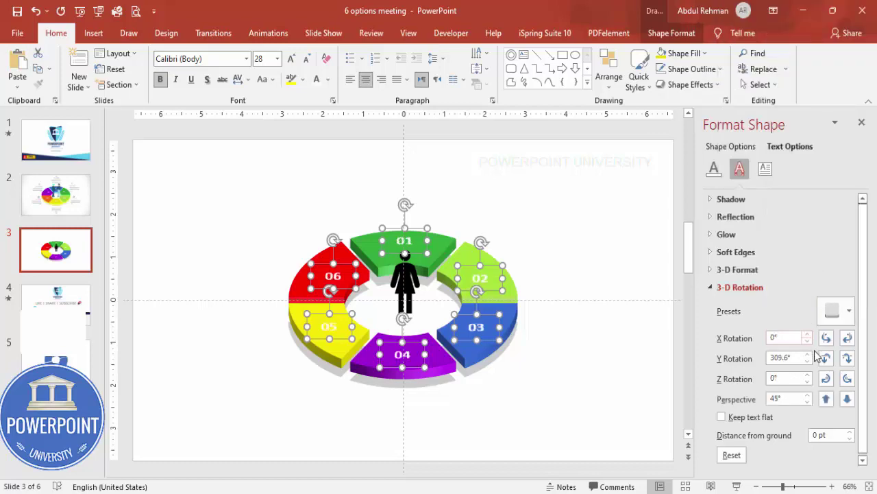
pyautogui.click(834, 310)
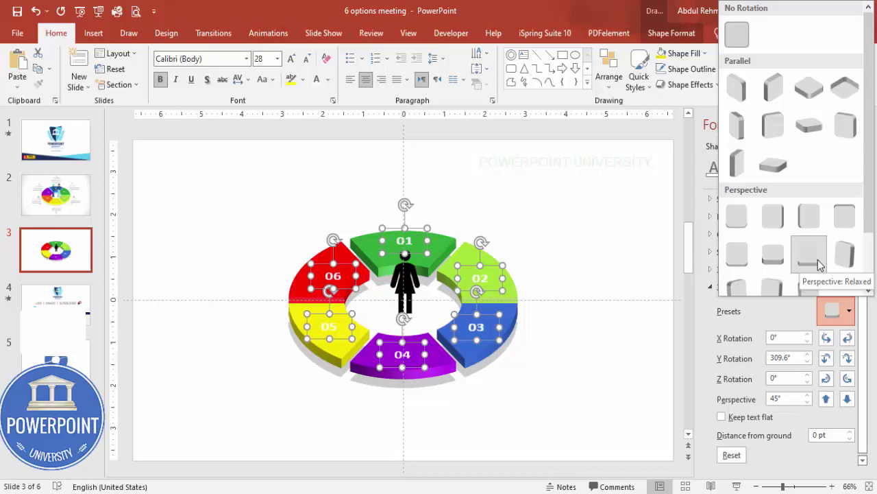
pyautogui.click(575, 239)
pyautogui.click(557, 250)
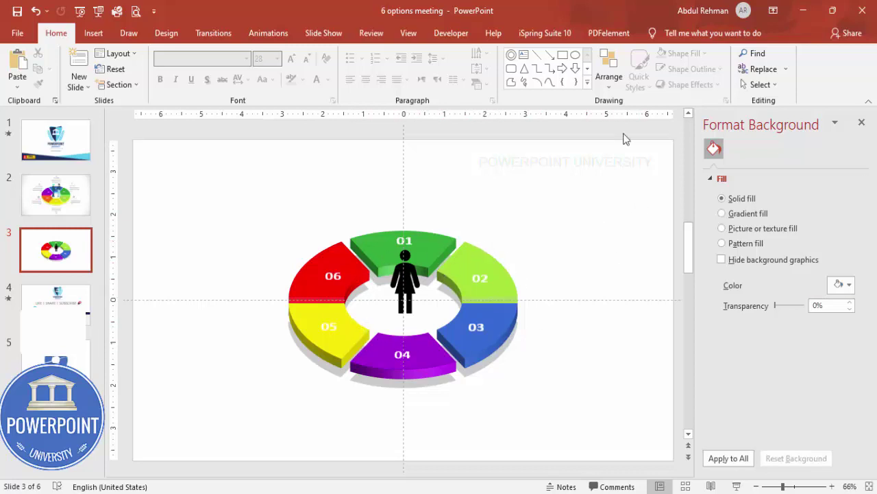
# Step: Add a text box reading 'Add detail text along with title' above the green segment
pyautogui.click(93, 33)
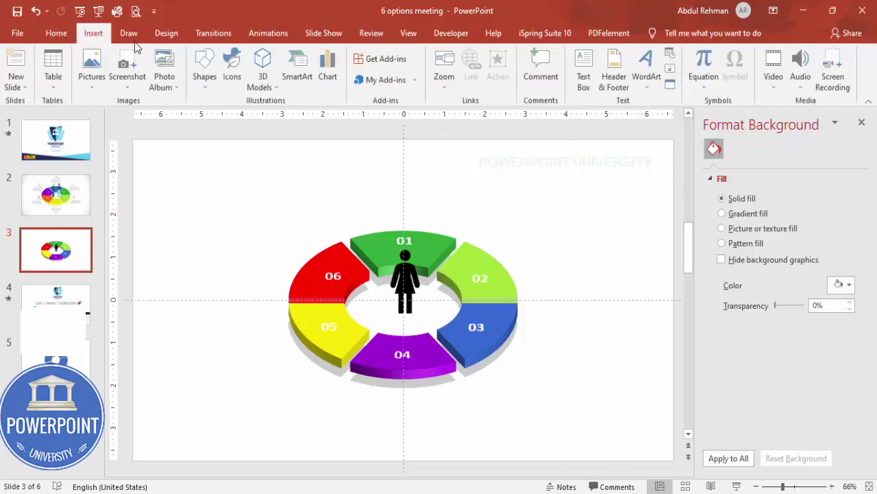
pyautogui.click(585, 68)
pyautogui.moveTo(380, 161); pyautogui.dragTo(458, 190)
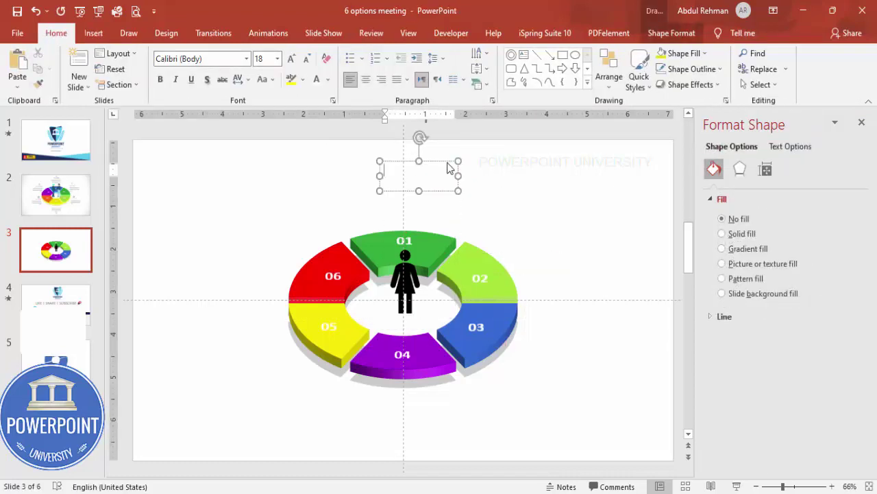
pyautogui.write('Add detail')
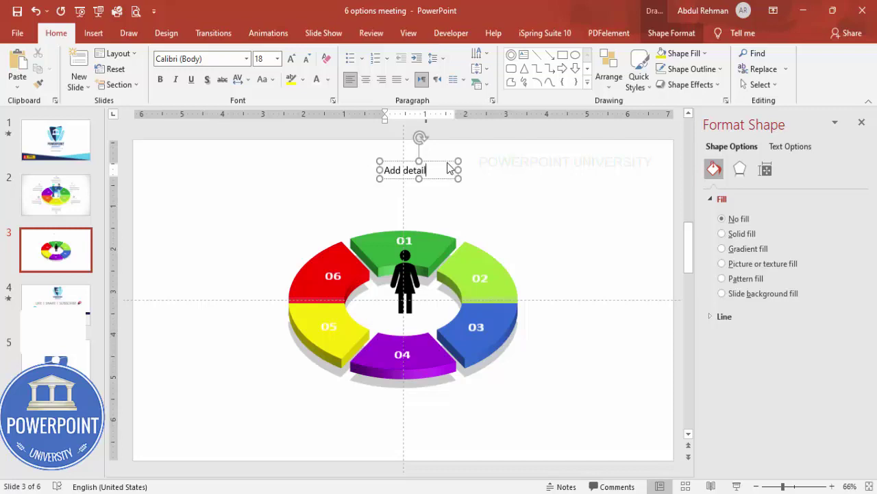
pyautogui.write(' text along with title')
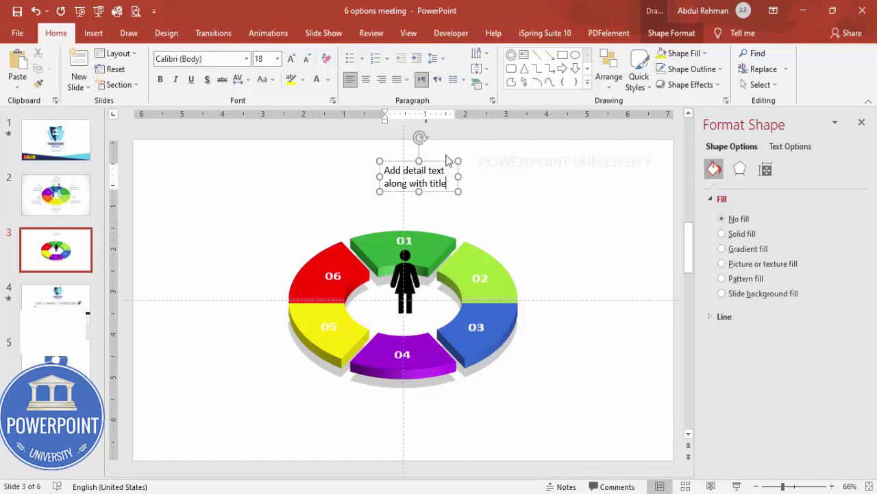
pyautogui.click(446, 157)
pyautogui.click(434, 161)
pyautogui.moveTo(435, 160); pyautogui.dragTo(431, 188)
# Step: Make the label grey and copy it beside each of the other segments
pyautogui.click(328, 80)
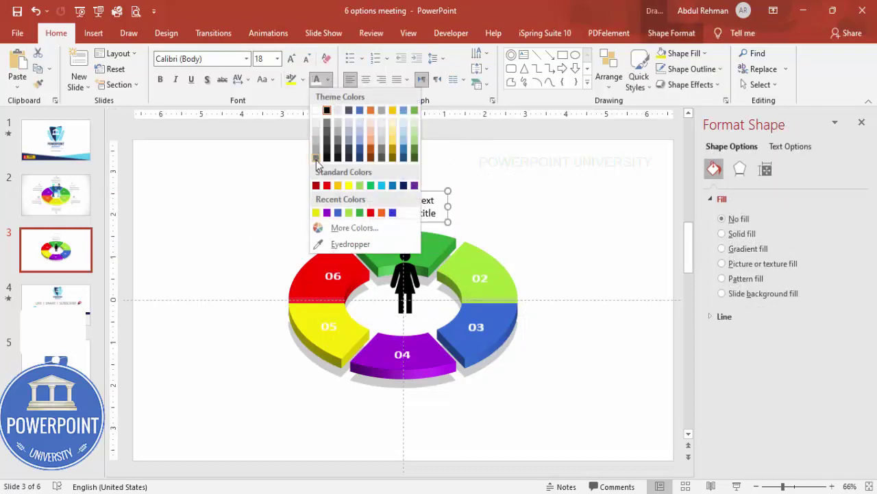
pyautogui.click(315, 156)
pyautogui.moveTo(447, 199); pyautogui.dragTo(353, 224)
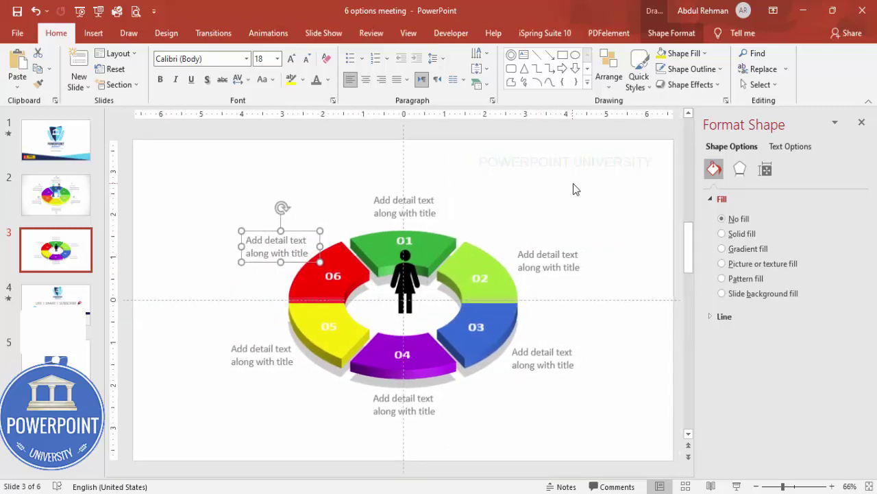
pyautogui.click(575, 189)
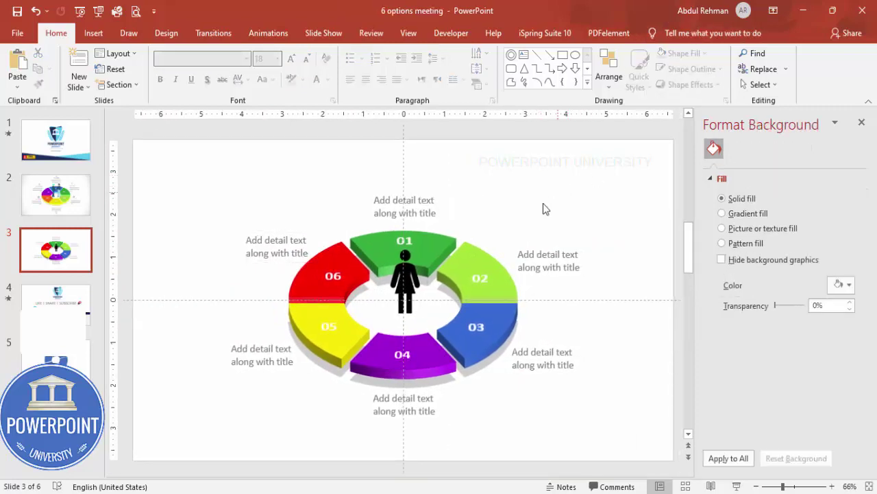